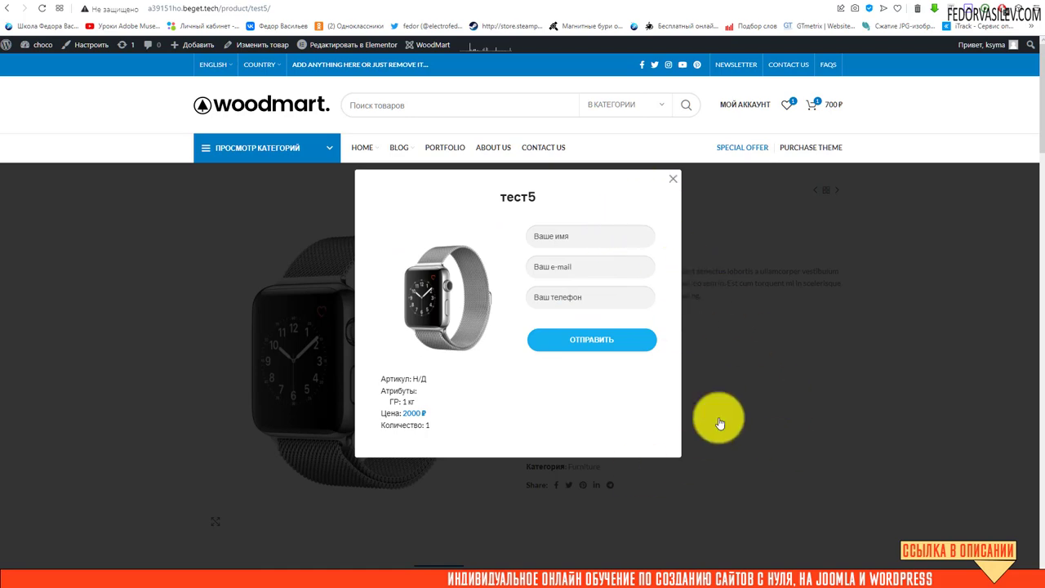
# - Preview the one-click order popup at mobile size in the developer tools, dismiss it, and return to the desktop product page
pyautogui.rightClick(707, 393)
pyautogui.press('Escape')
pyautogui.hotkey('ctrl', 'shift', 'c')
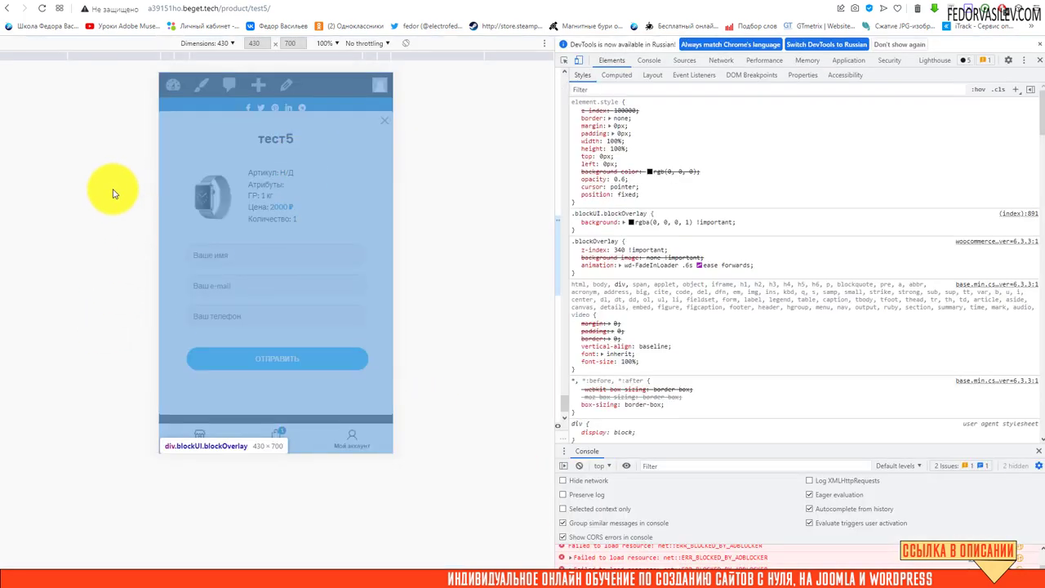
pyautogui.click(113, 191)
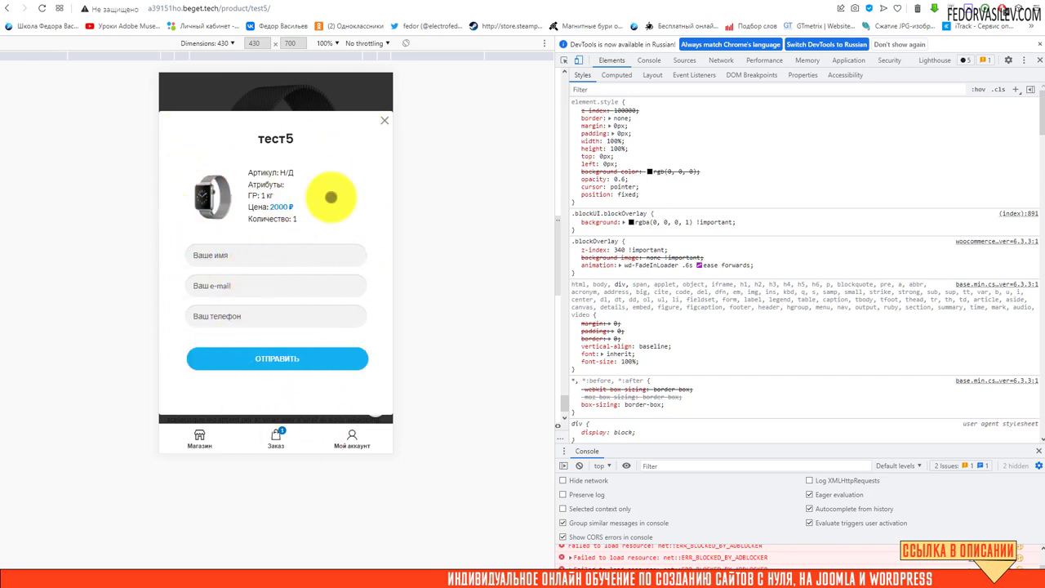
pyautogui.click(383, 121)
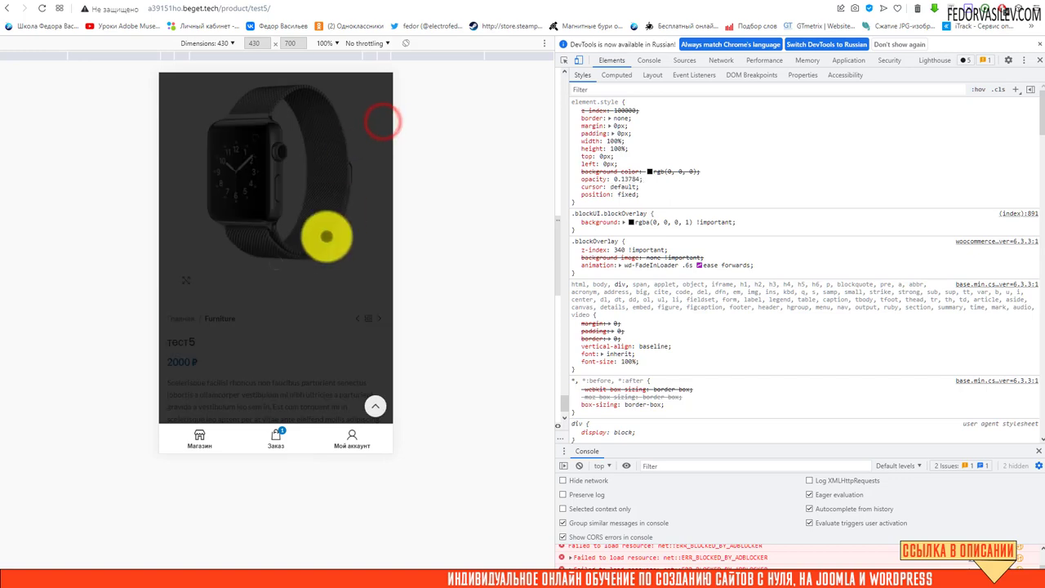
pyautogui.scroll(-3, 330, 215)
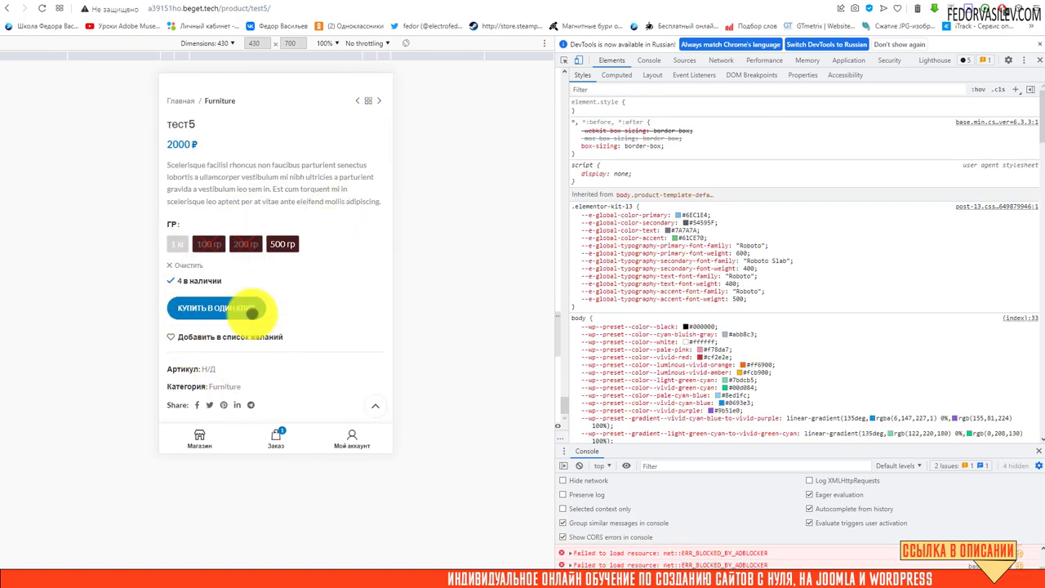
pyautogui.click(1039, 60)
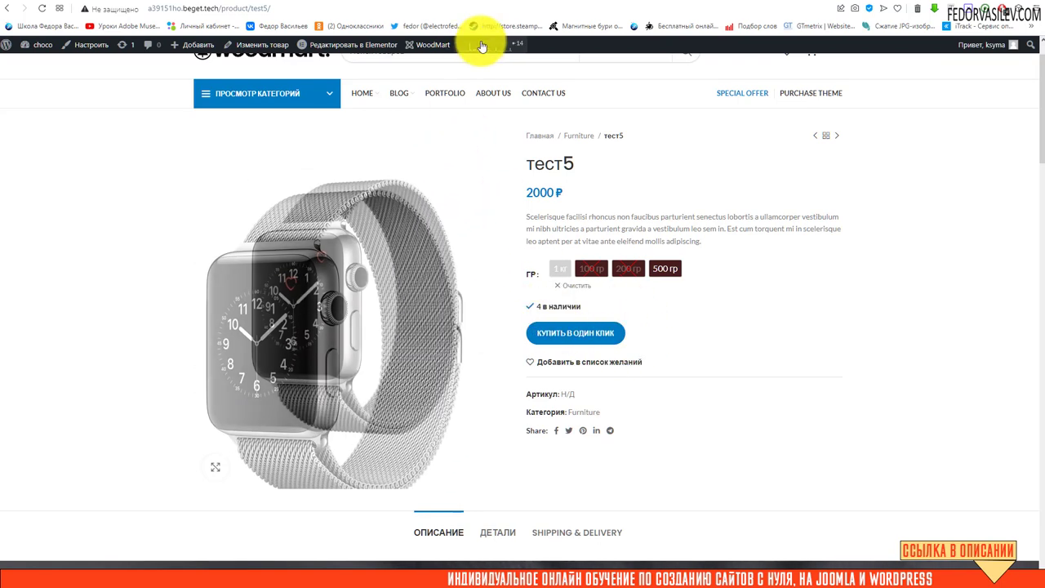
# - Search the WordPress plugin directory for "Art WooCommerce Order One Click"
pyautogui.hotkey('alt', 'Left')
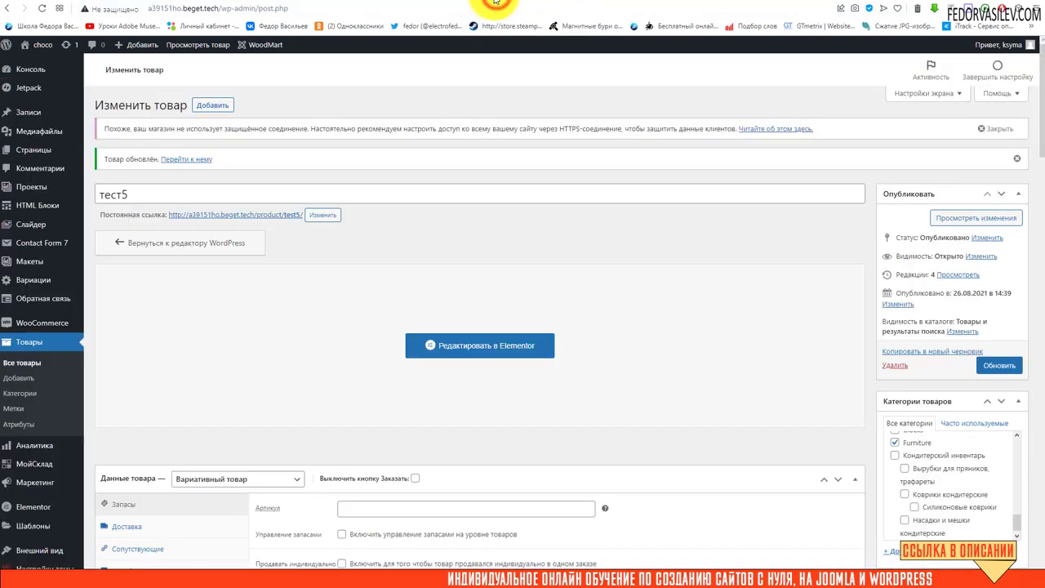
pyautogui.moveTo(36, 246)
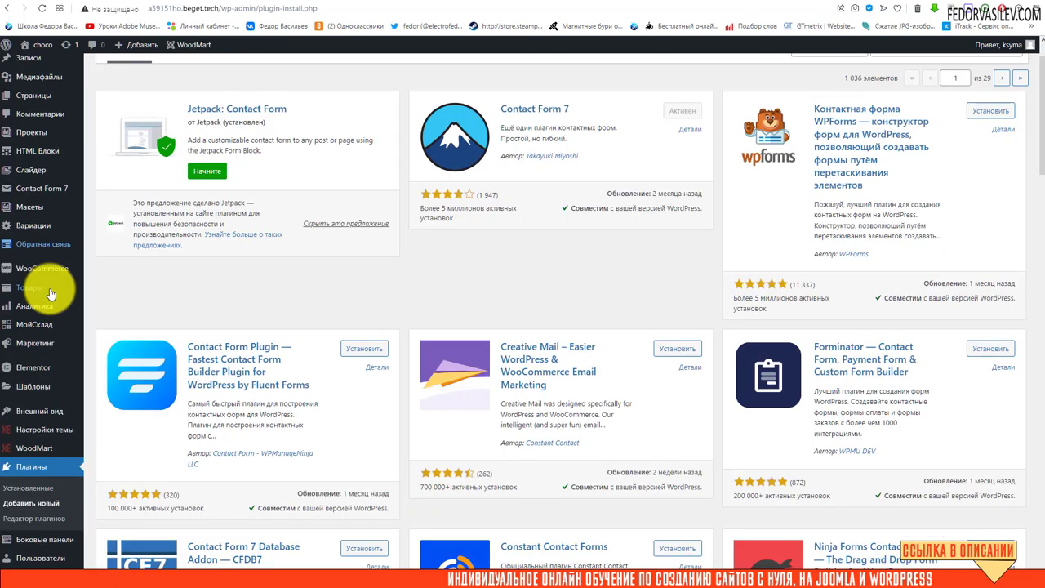
pyautogui.scroll(-1, 28, 414)
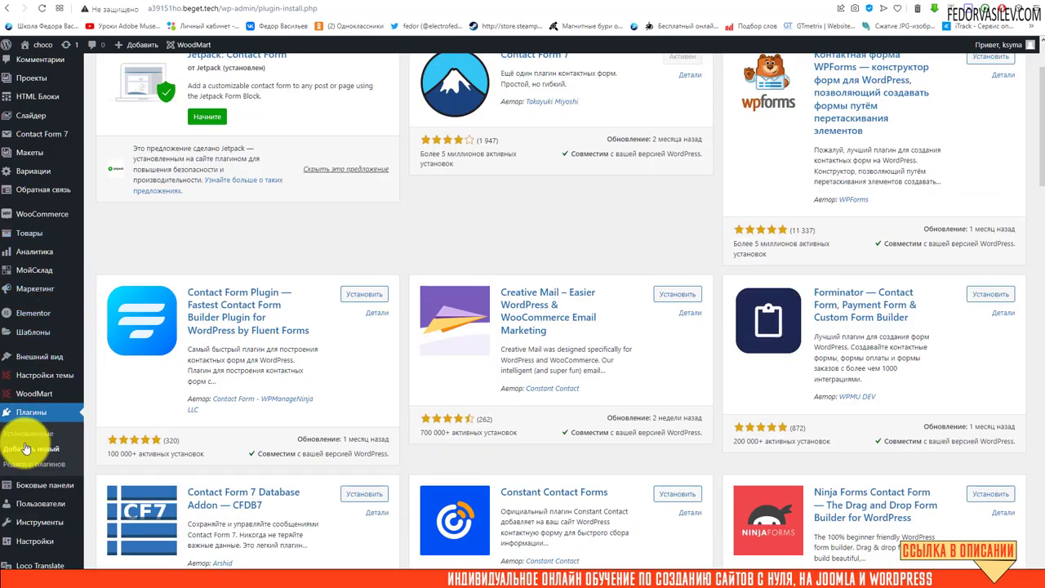
pyautogui.scroll(2, 490, 408)
pyautogui.moveTo(932, 102); pyautogui.dragTo(784, 91)
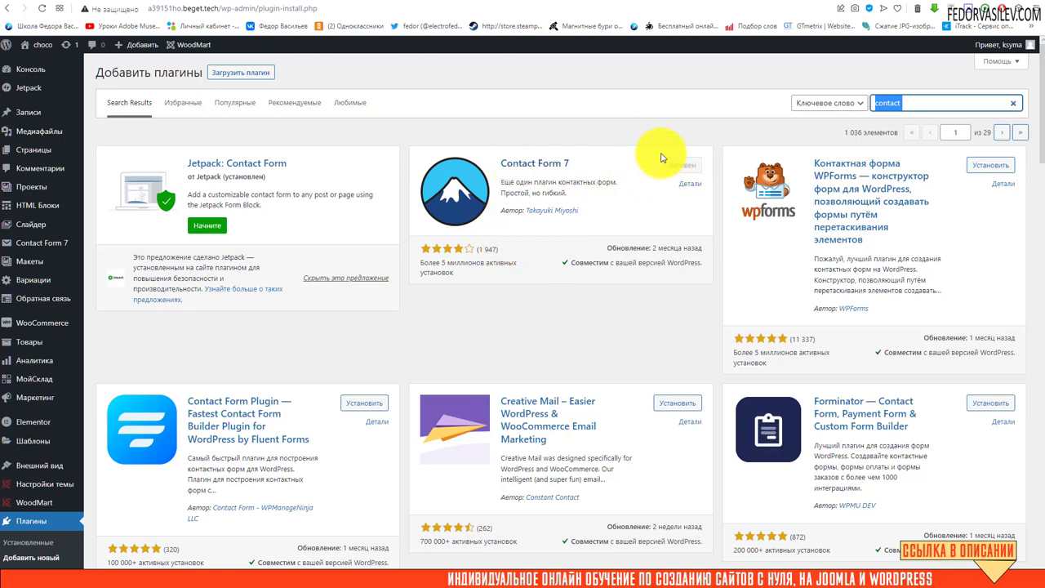
pyautogui.hotkey('ctrl', 'v')
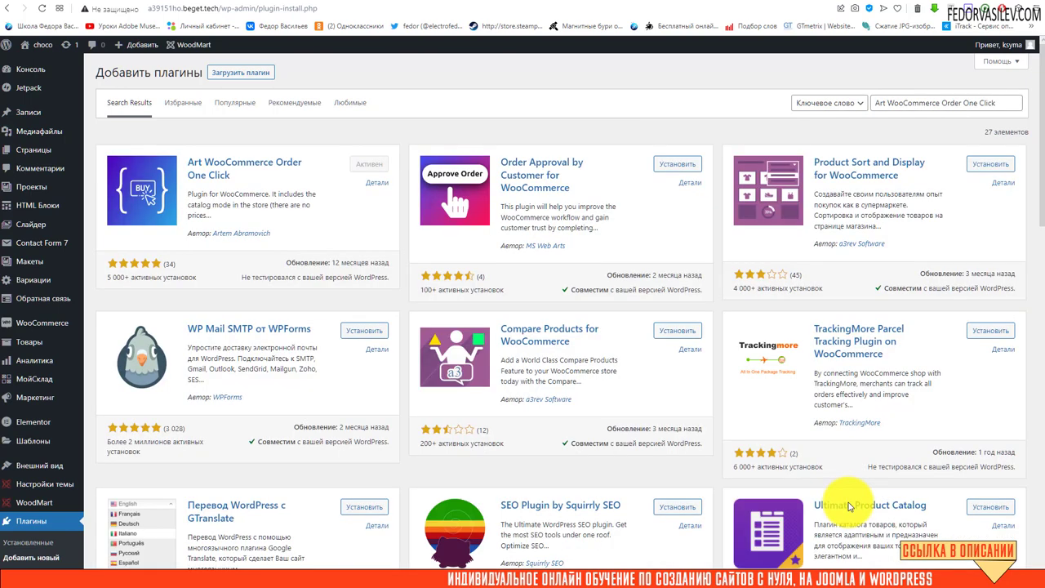
# - Examine the Art WooCommerce Order One Click entry in the plugin search results, checking its name and activation state
pyautogui.hotkey('ctrl', 'a')
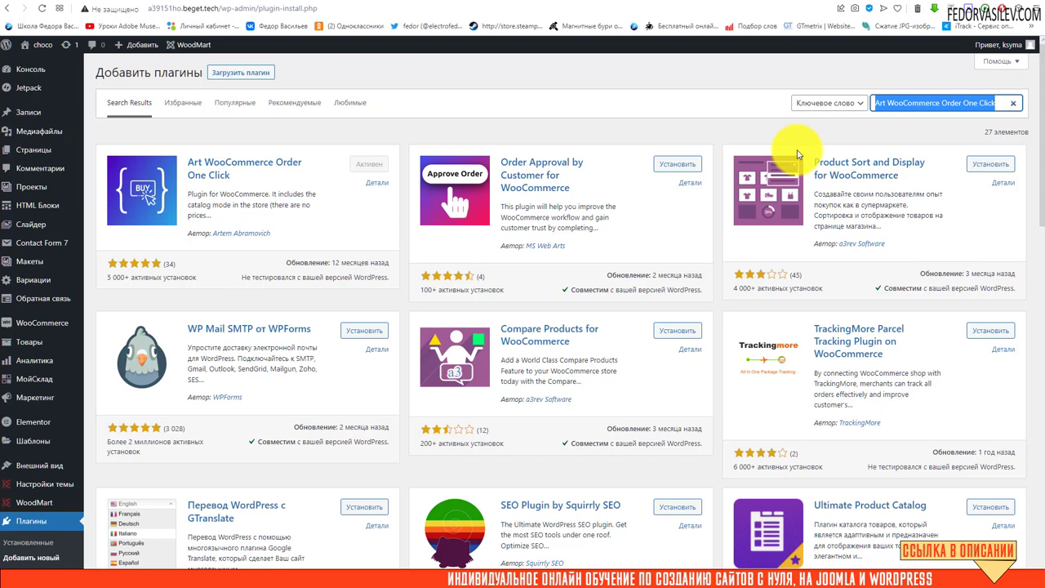
pyautogui.click(928, 102)
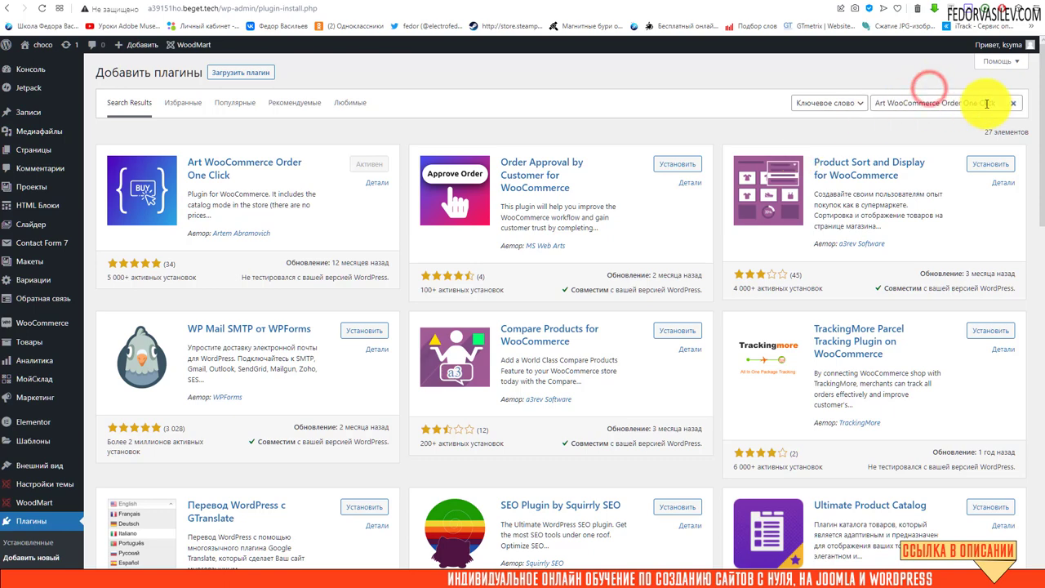
pyautogui.moveTo(970, 103); pyautogui.dragTo(875, 102)
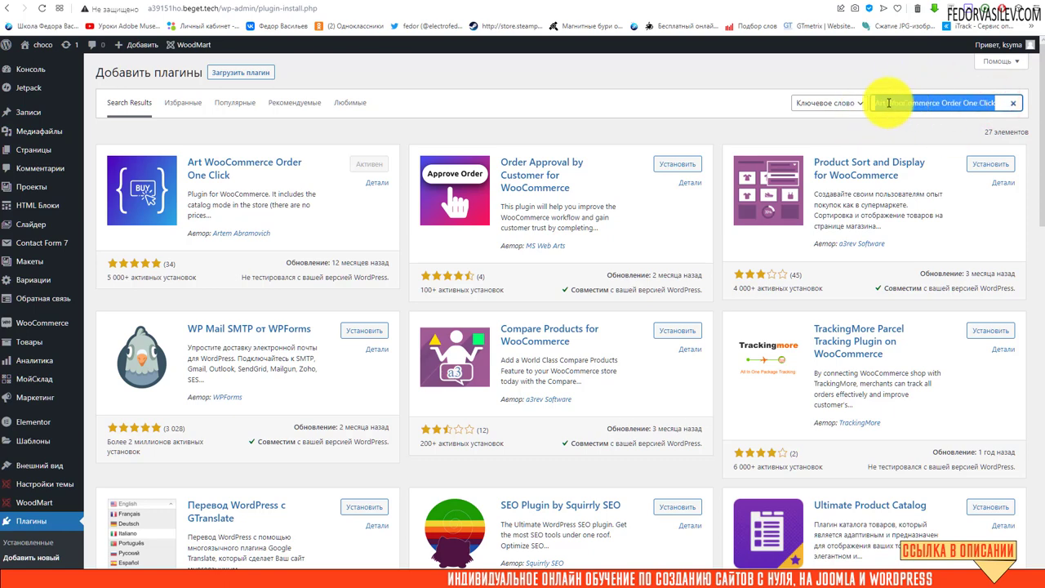
pyautogui.click(887, 103)
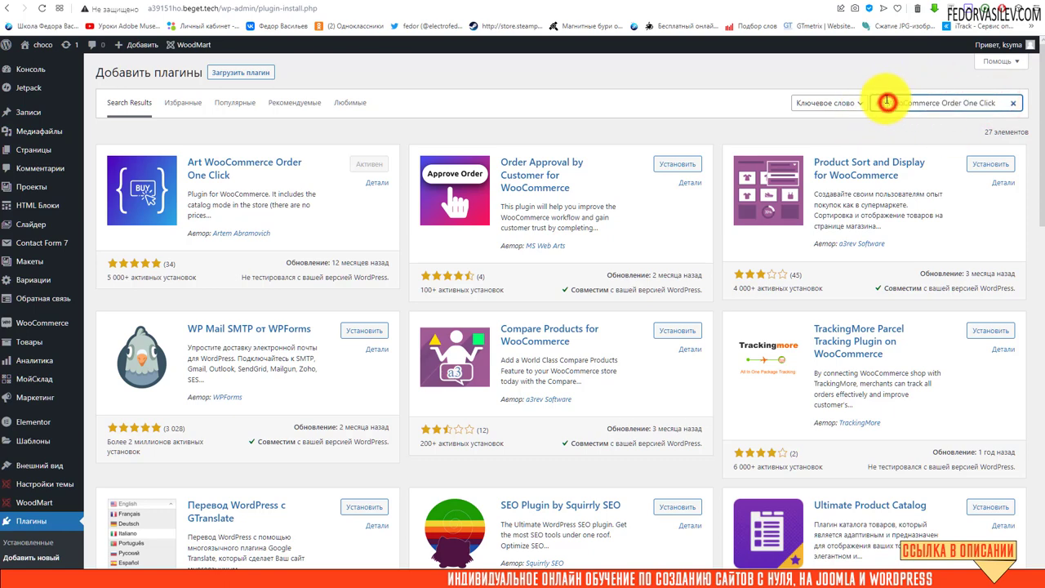
pyautogui.tripleClick(1000, 103)
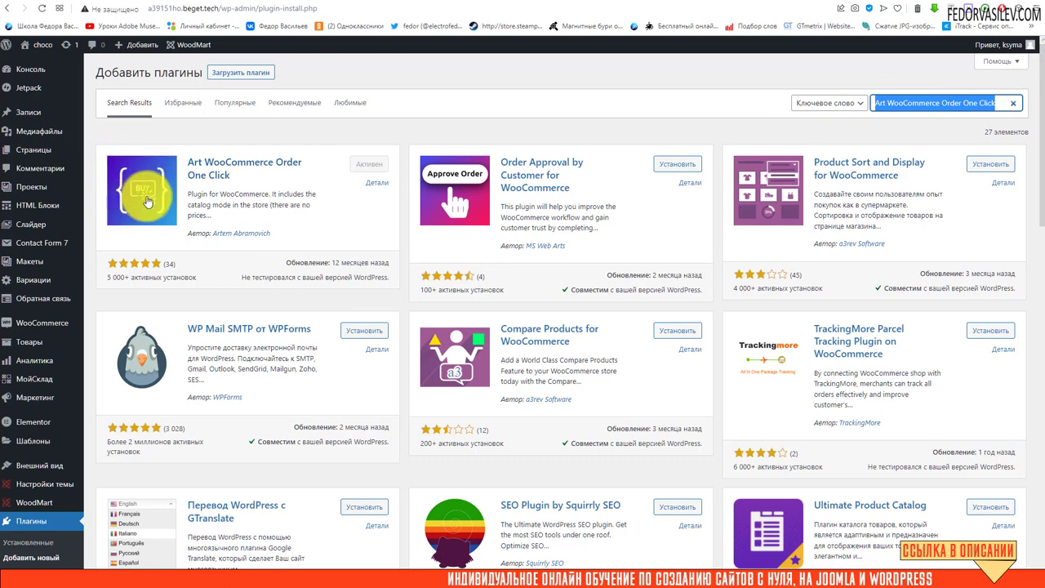
pyautogui.moveTo(235, 173); pyautogui.dragTo(191, 160)
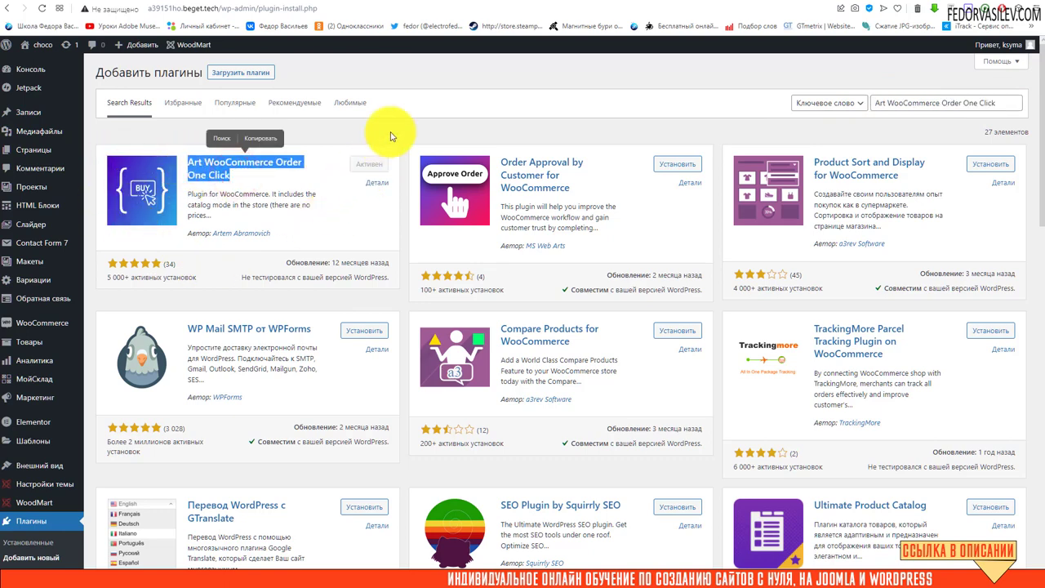
pyautogui.click(407, 111)
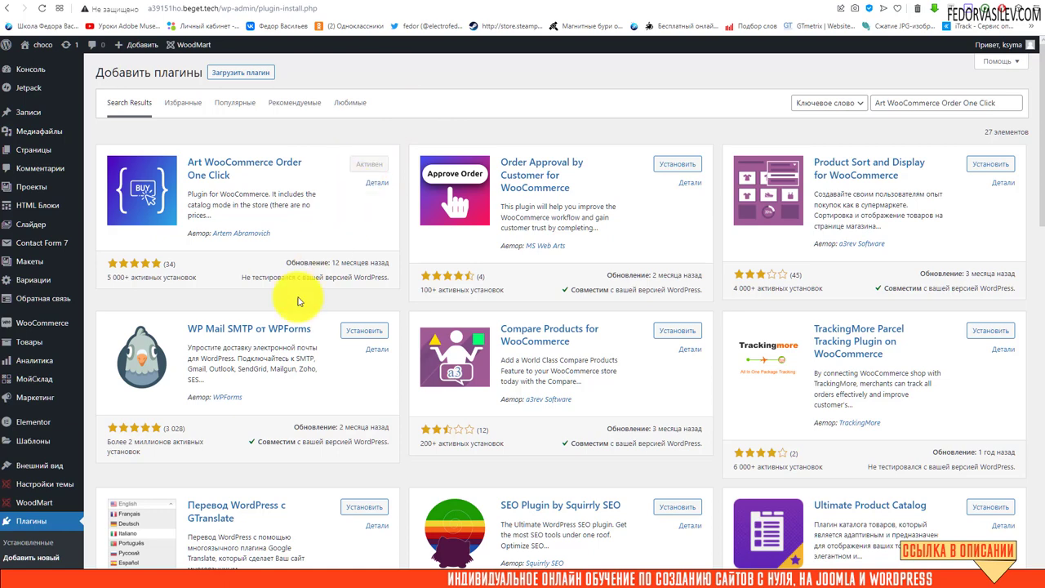
pyautogui.scroll(-1, 70, 445)
pyautogui.moveTo(69, 439)
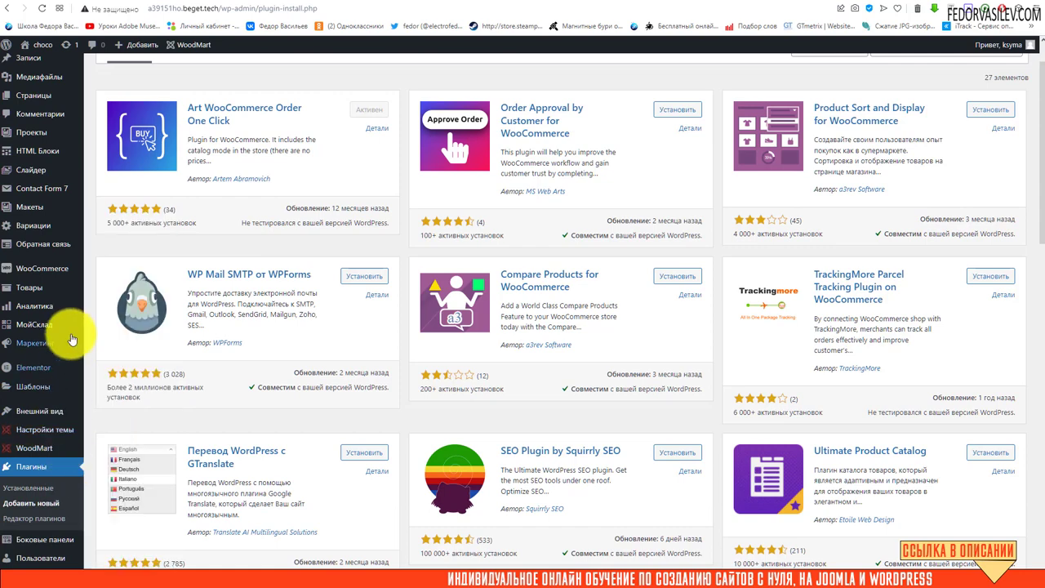
pyautogui.moveTo(62, 320)
pyautogui.scroll(1, 62, 322)
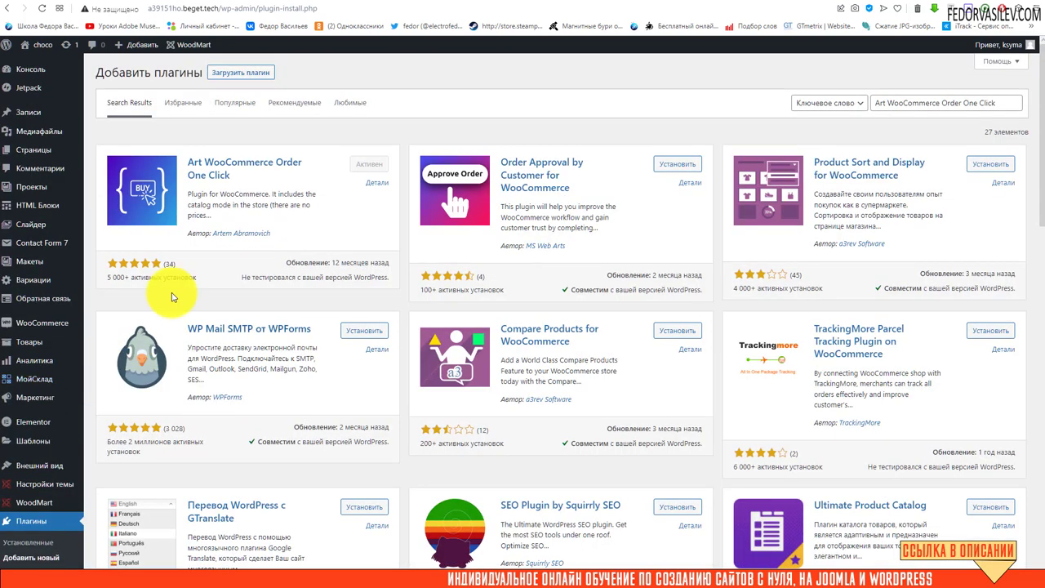
pyautogui.moveTo(245, 194); pyautogui.dragTo(190, 162)
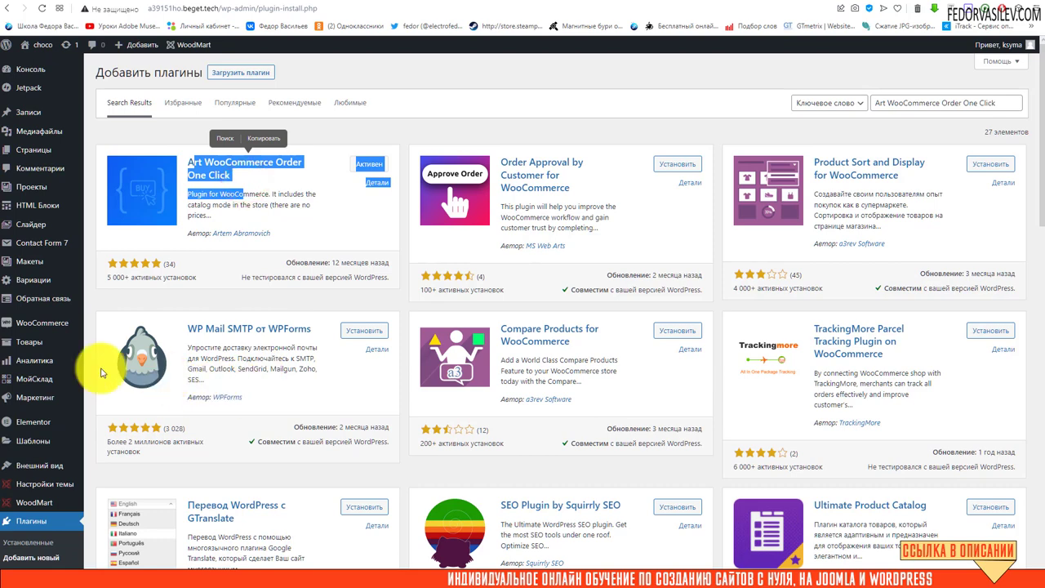
# - Open the WooCommerce settings section "Заказ в один клик" and look through its options
pyautogui.moveTo(47, 323)
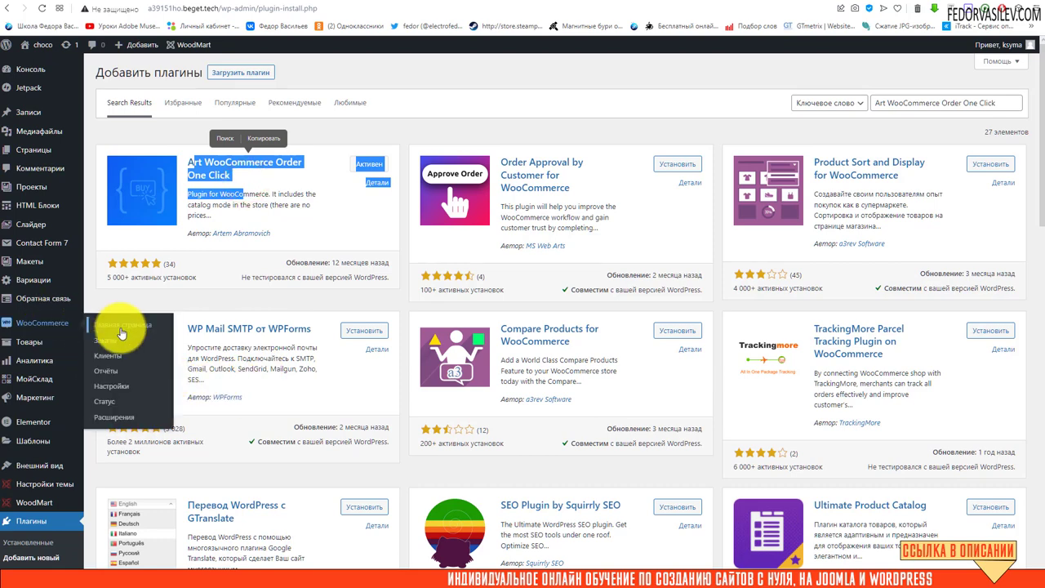
pyautogui.click(102, 385)
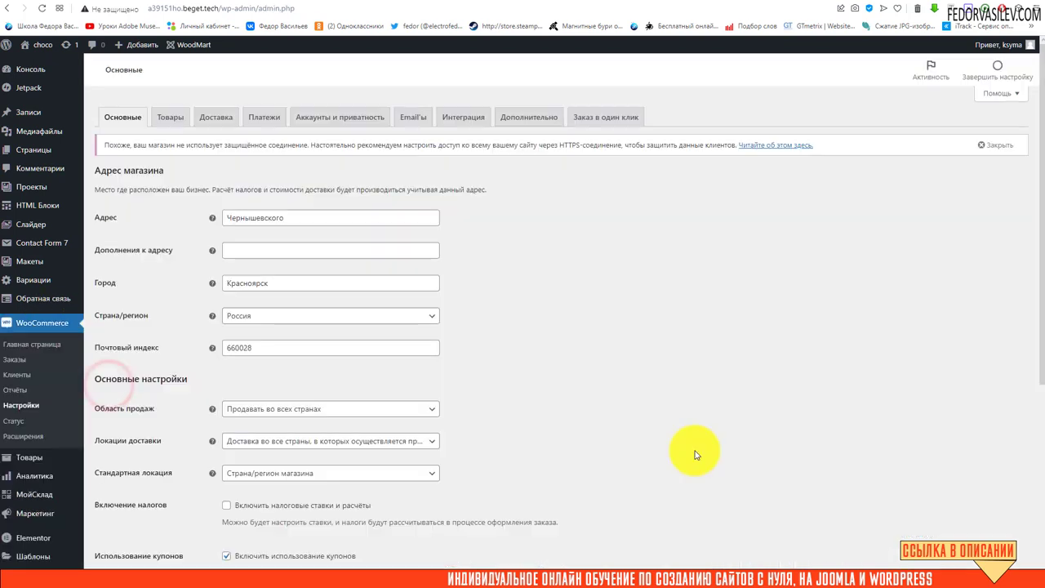
pyautogui.click(611, 121)
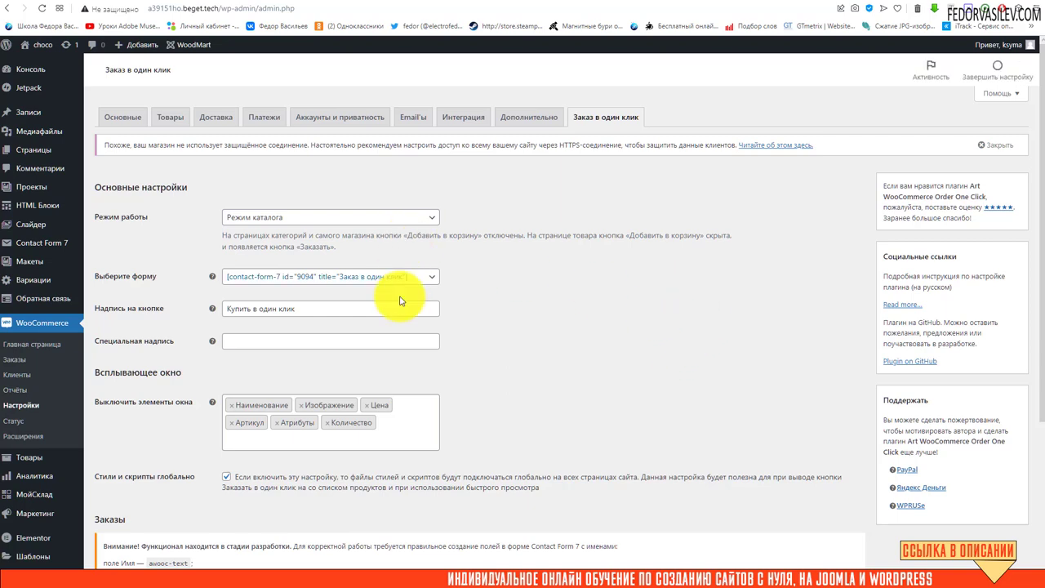
pyautogui.scroll(-2, 654, 306)
pyautogui.scroll(-2, 654, 307)
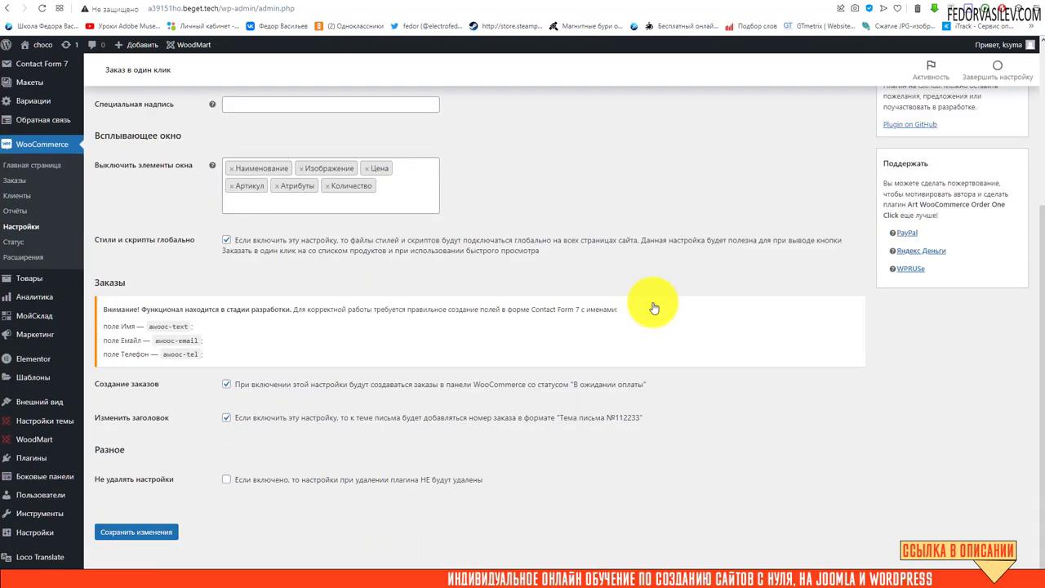
pyautogui.scroll(4, 653, 304)
# - Read the description of the operating mode "Режим каталога" and compare it with the тест5 product page
pyautogui.moveTo(141, 214); pyautogui.dragTo(93, 216)
pyautogui.click(578, 277)
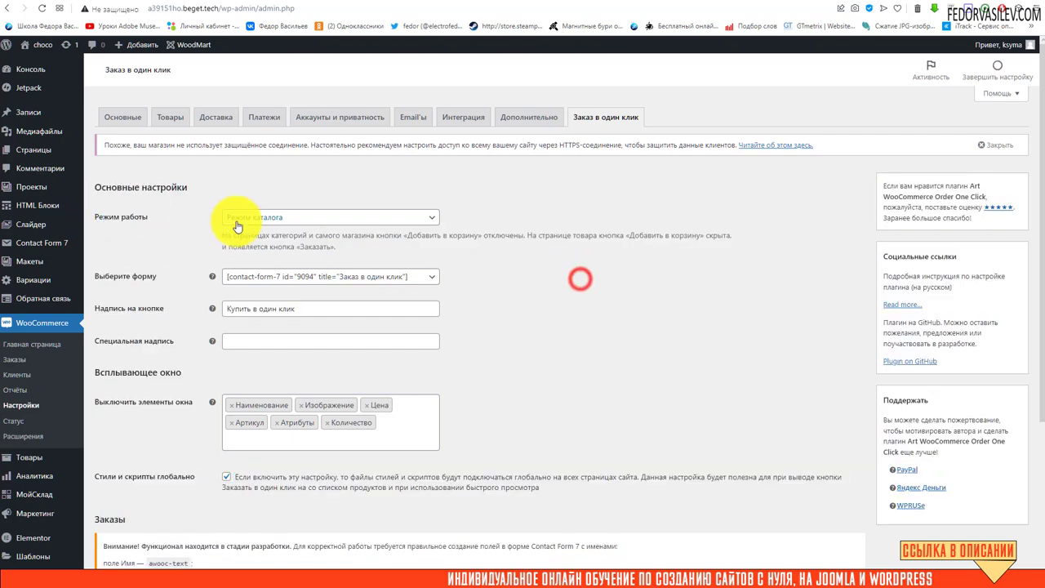
pyautogui.click(242, 222)
pyautogui.click(280, 181)
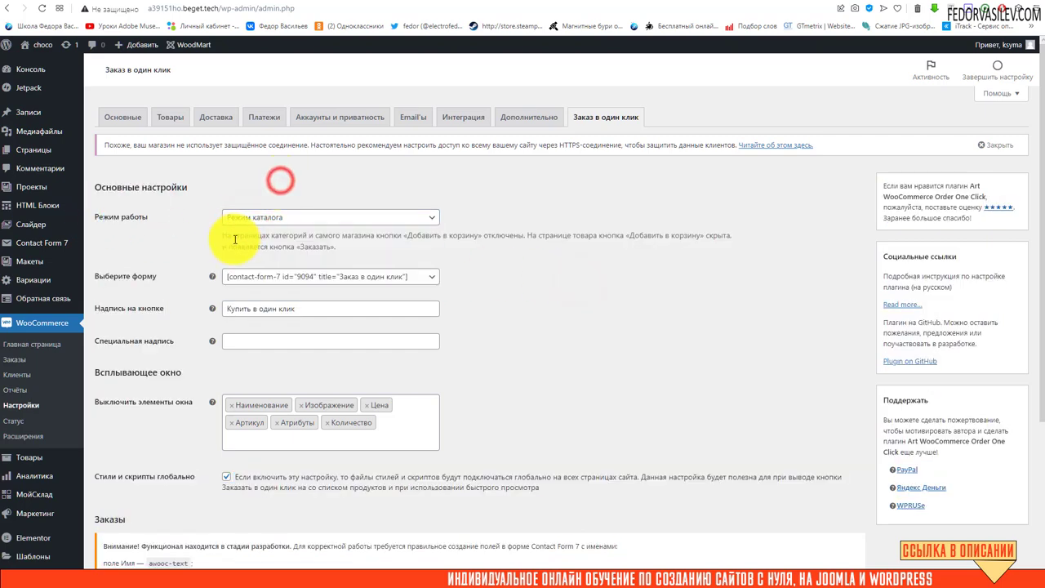
pyautogui.moveTo(341, 242); pyautogui.dragTo(122, 262)
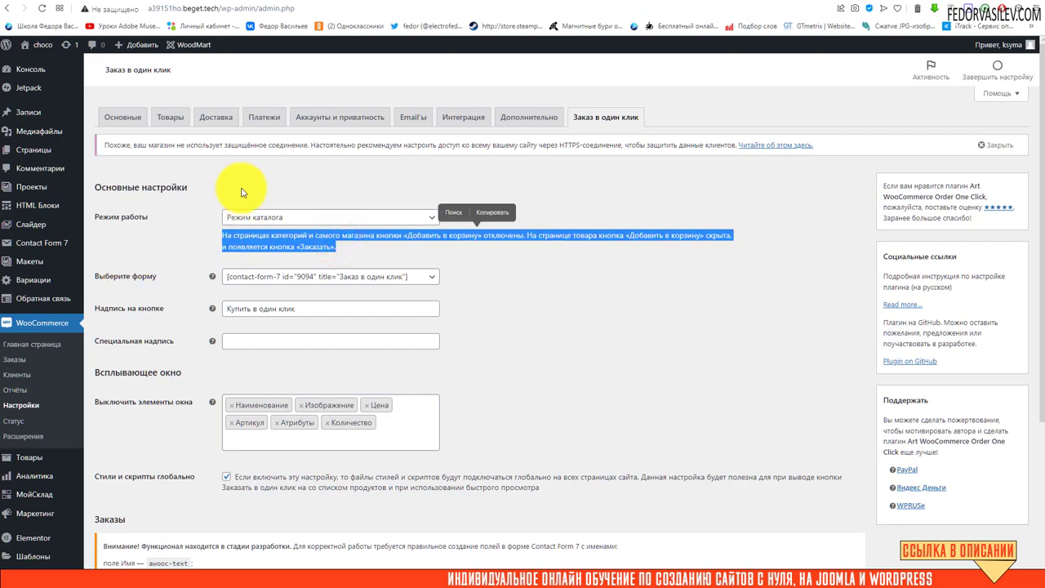
pyautogui.click(346, 170)
pyautogui.click(506, 3)
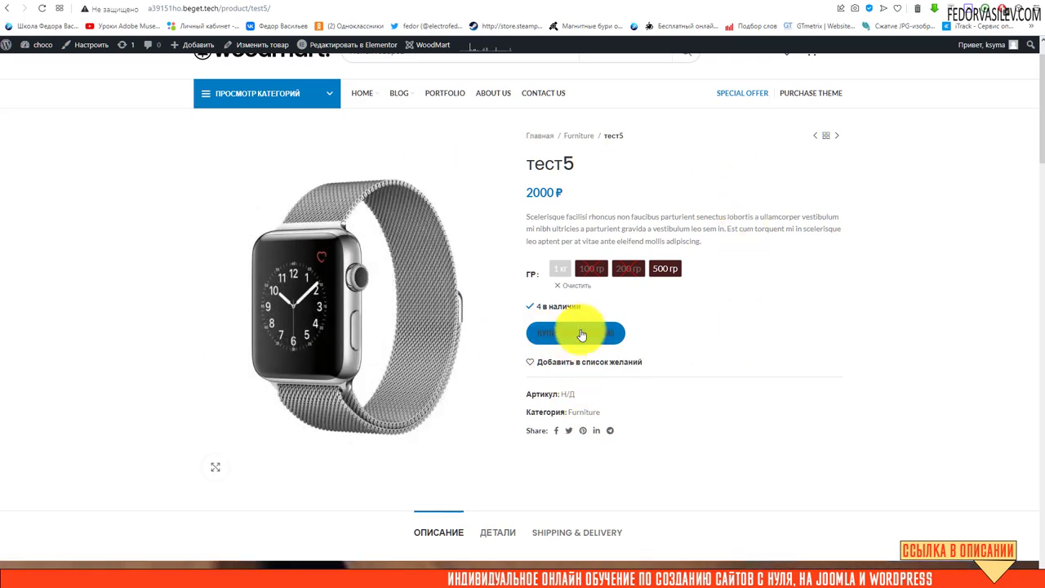
pyautogui.click(501, 2)
# - Set the one-click order operating mode to "Штатный режим" and save the settings
pyautogui.click(317, 214)
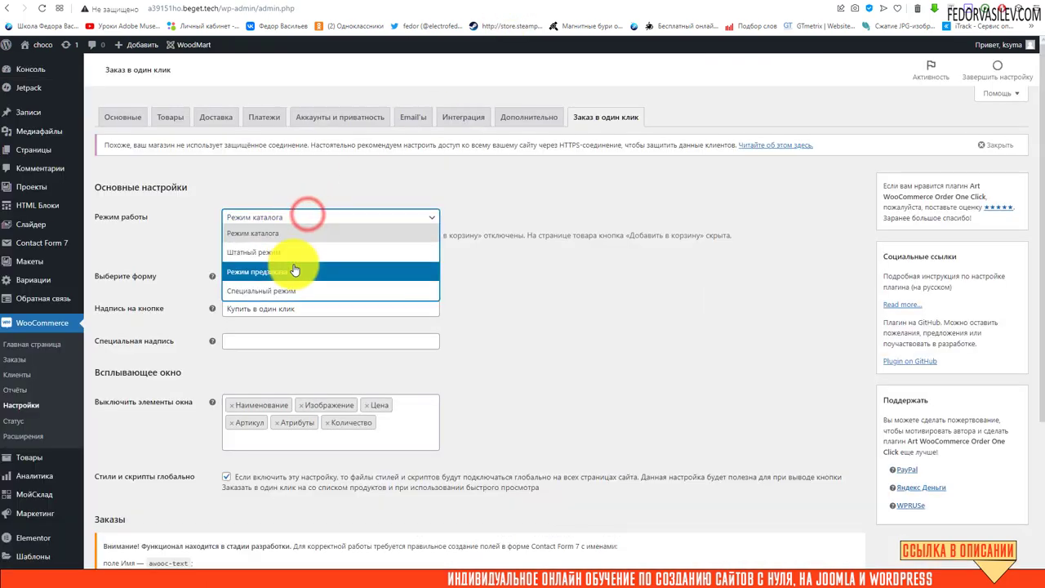
pyautogui.click(296, 251)
pyautogui.moveTo(723, 234); pyautogui.dragTo(220, 247)
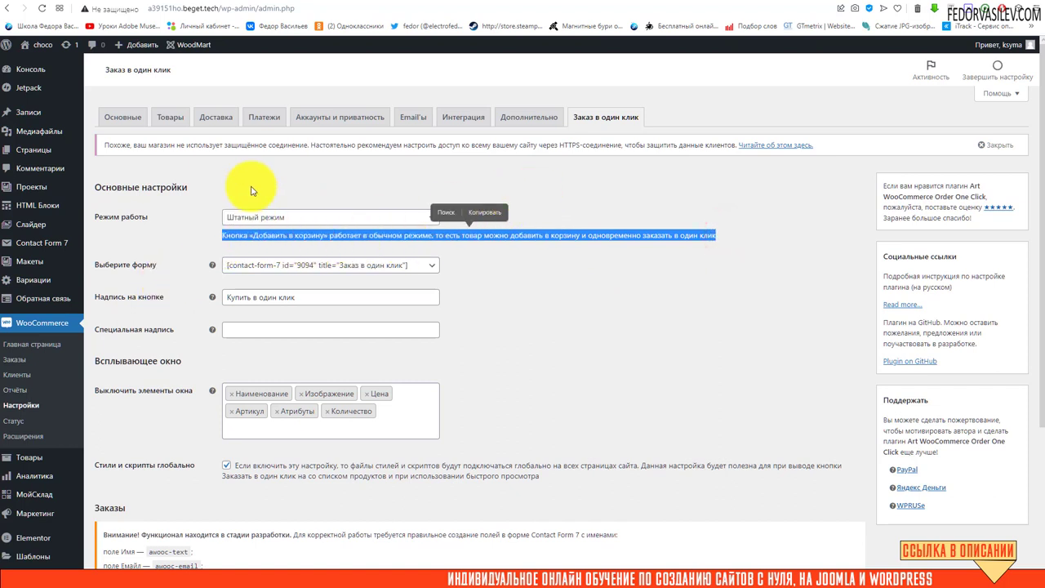
pyautogui.click(285, 180)
pyautogui.moveTo(707, 233); pyautogui.dragTo(322, 235)
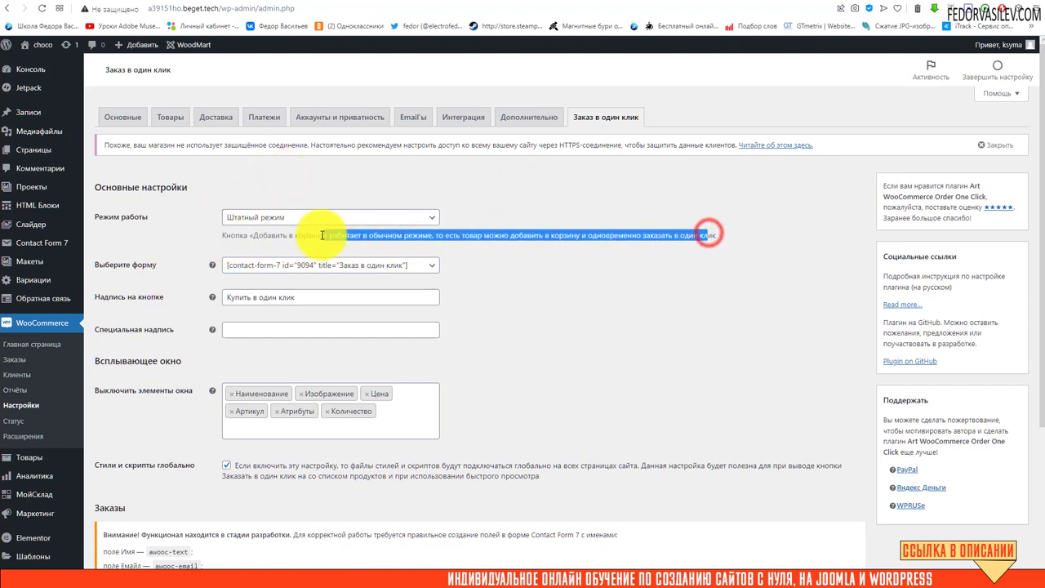
pyautogui.click(267, 219)
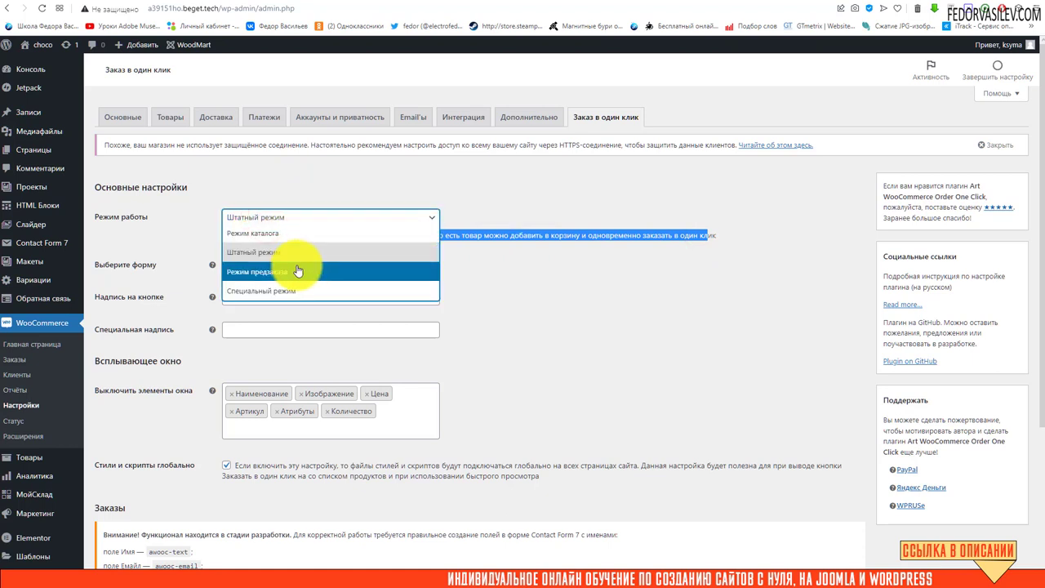
pyautogui.click(339, 178)
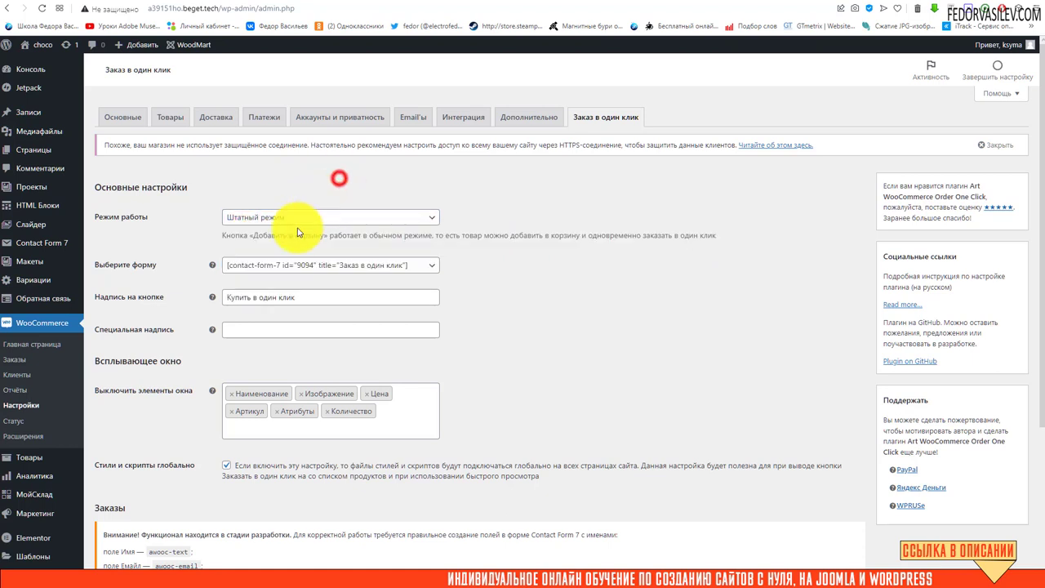
pyautogui.scroll(-5, 544, 196)
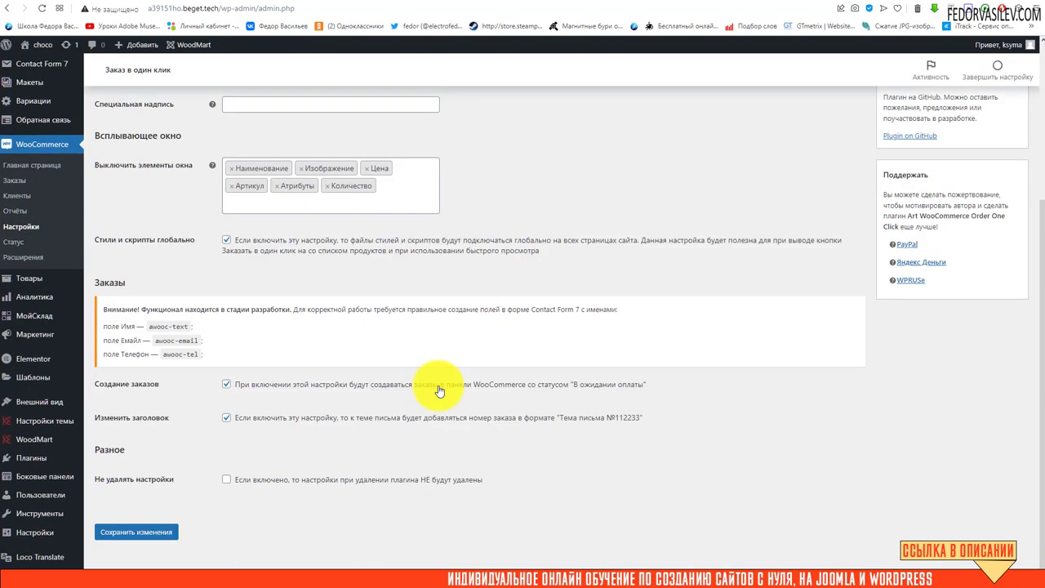
pyautogui.click(164, 531)
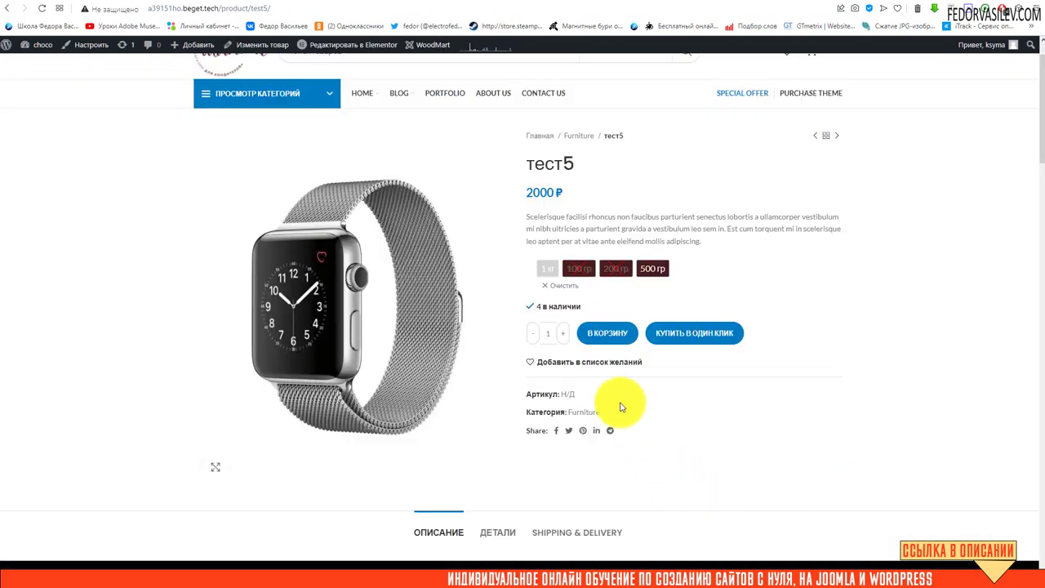
# - Add the 1 кг variant of тест5 to the cart and try its one-click order form on the product page
pyautogui.click(605, 341)
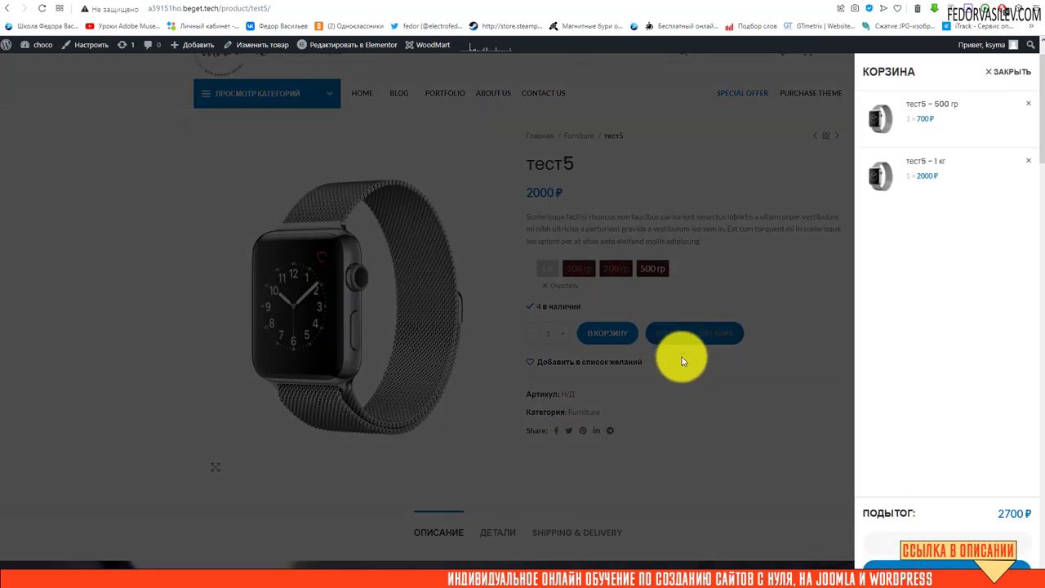
pyautogui.click(764, 429)
pyautogui.click(711, 336)
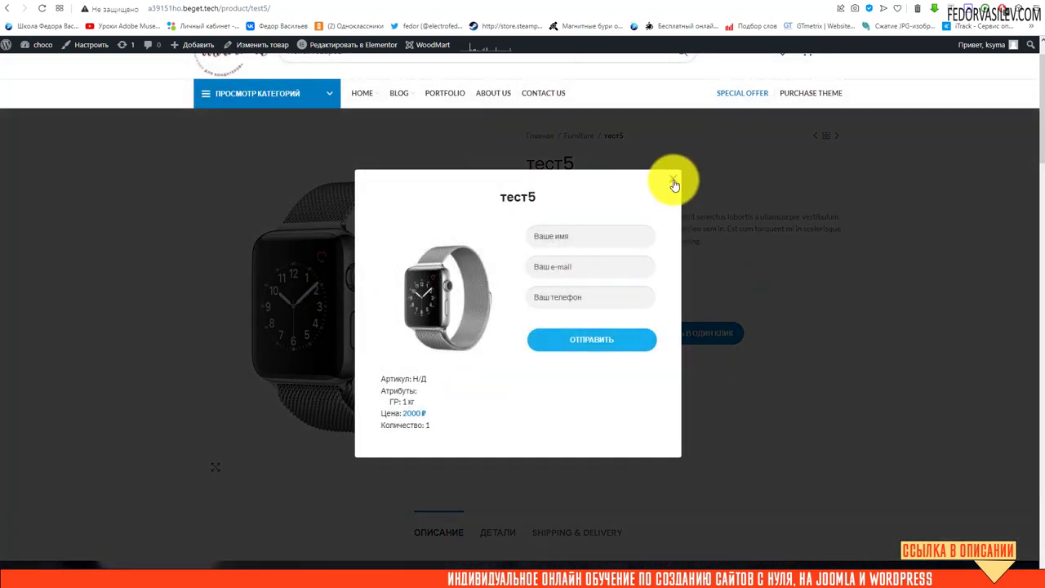
pyautogui.click(674, 180)
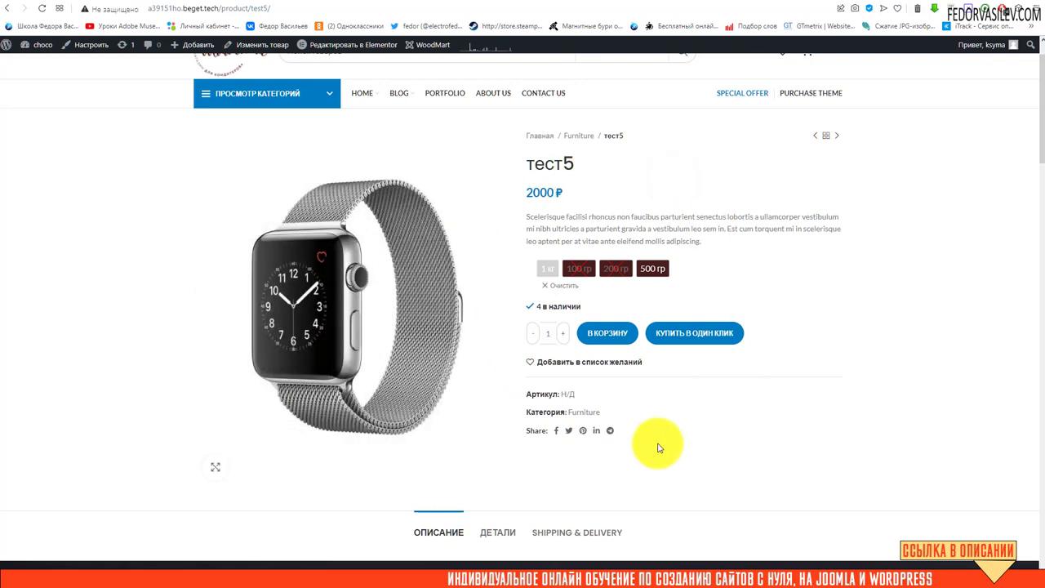
pyautogui.click(681, 343)
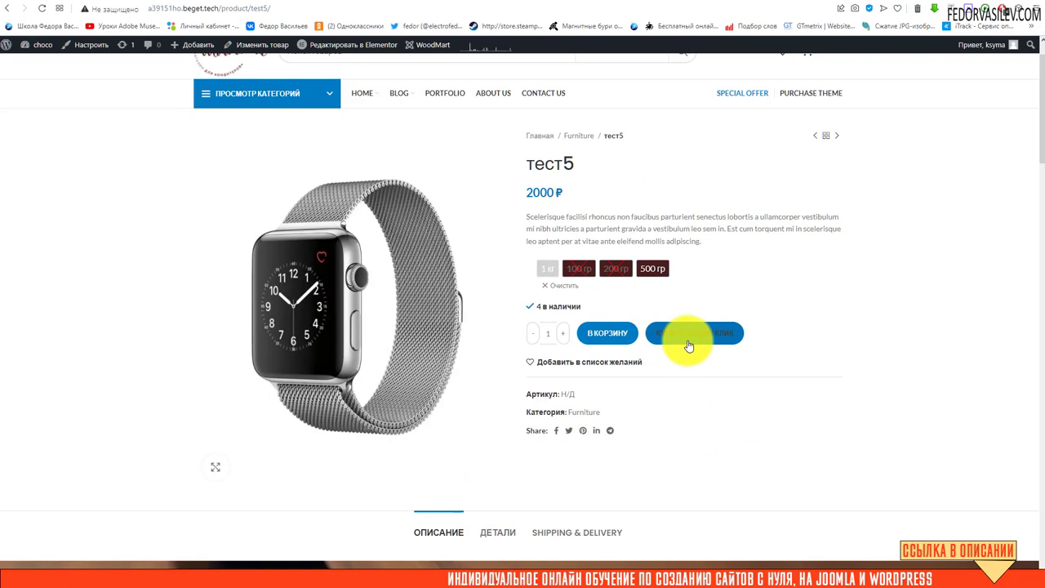
# - Enable "Выключить кнопку Заказать" in the product data of тест5
pyautogui.click(488, 2)
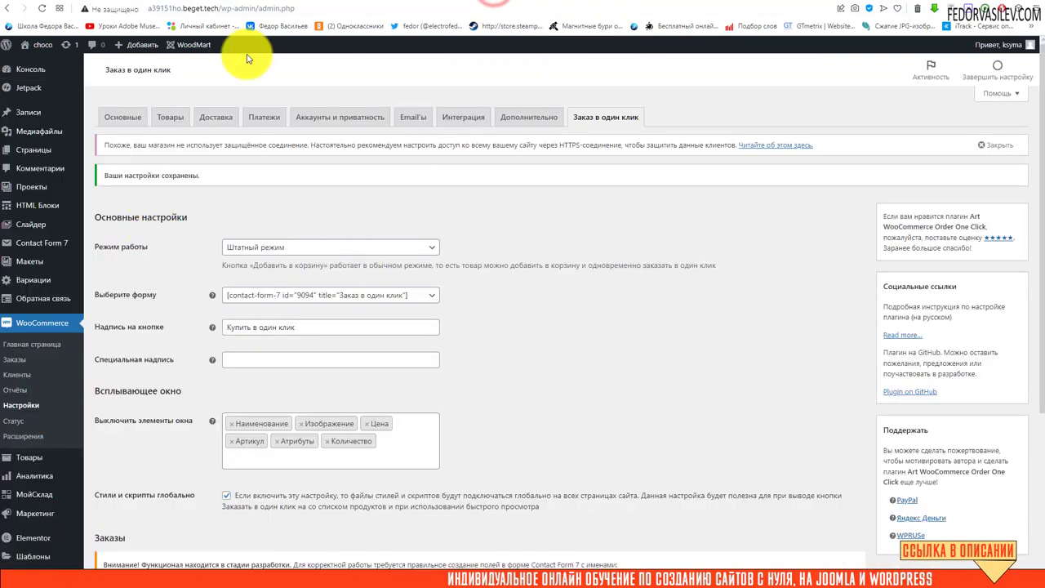
pyautogui.click(473, 1)
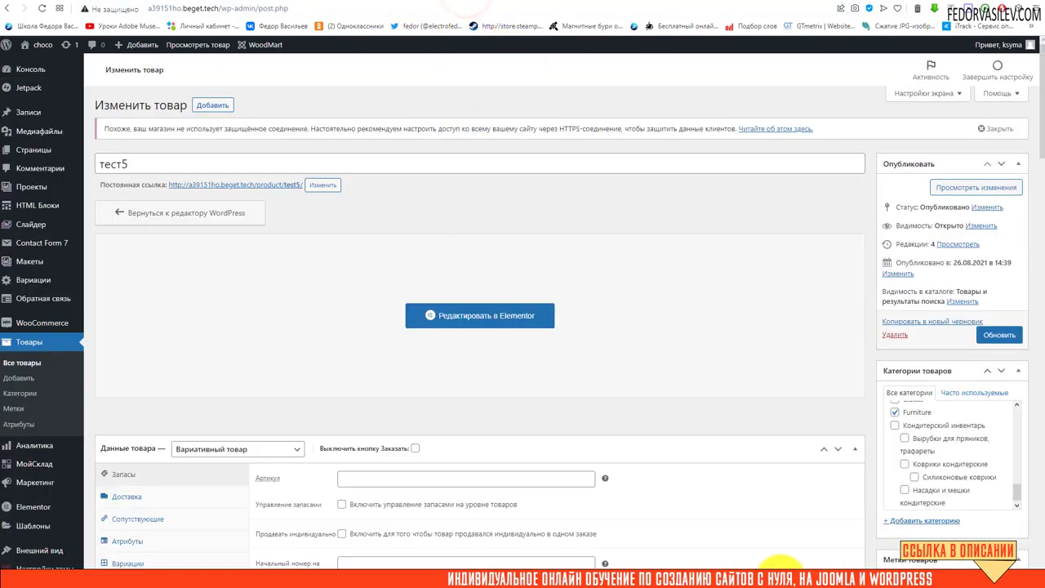
pyautogui.scroll(-1, 664, 182)
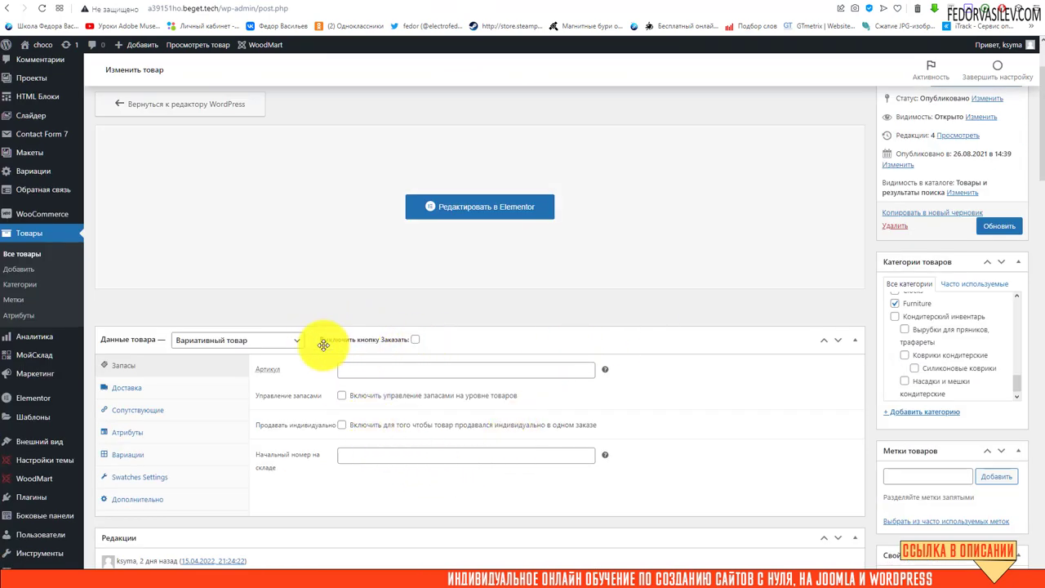
pyautogui.moveTo(373, 347)
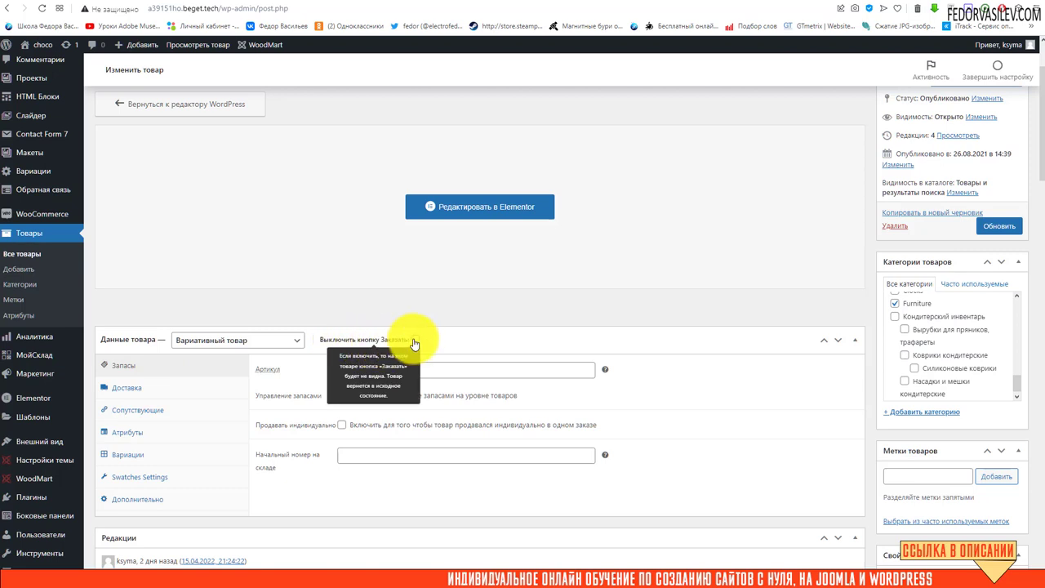
pyautogui.click(414, 340)
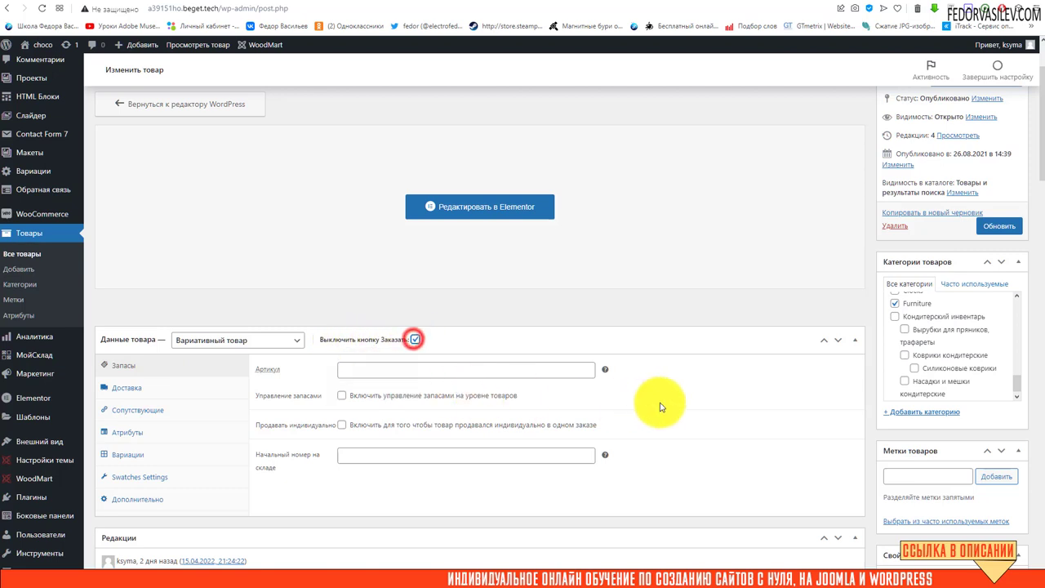
# - Check the order button on the тест5 product page and disable "Выключить кнопку Заказать" again
pyautogui.click(529, 4)
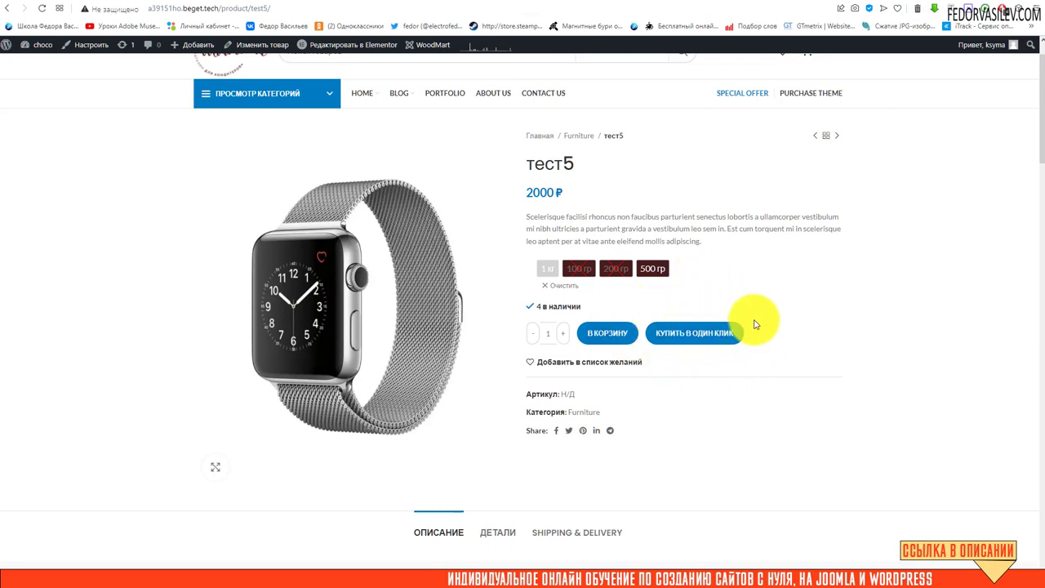
pyautogui.click(499, 4)
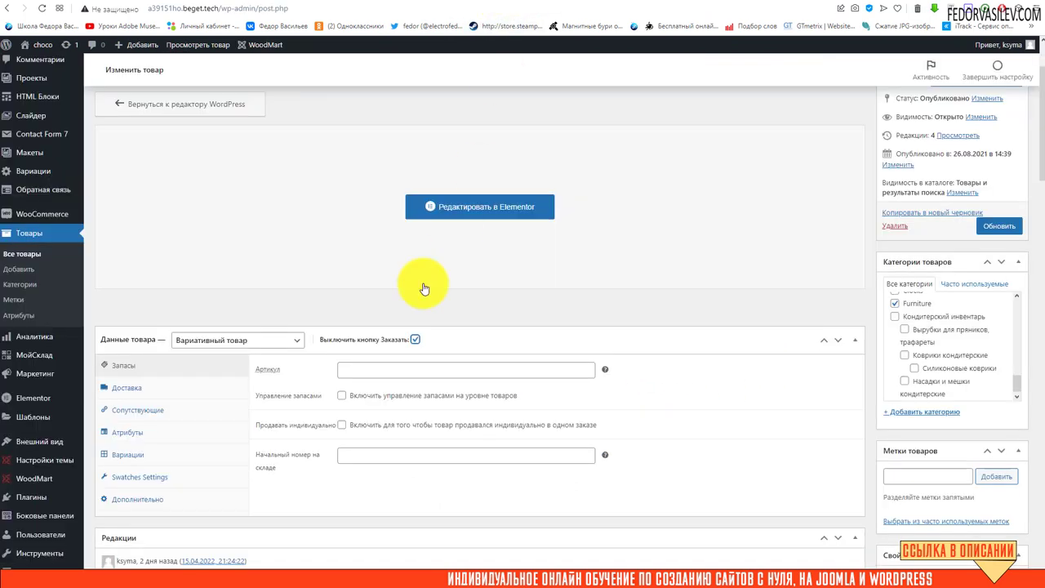
pyautogui.click(417, 338)
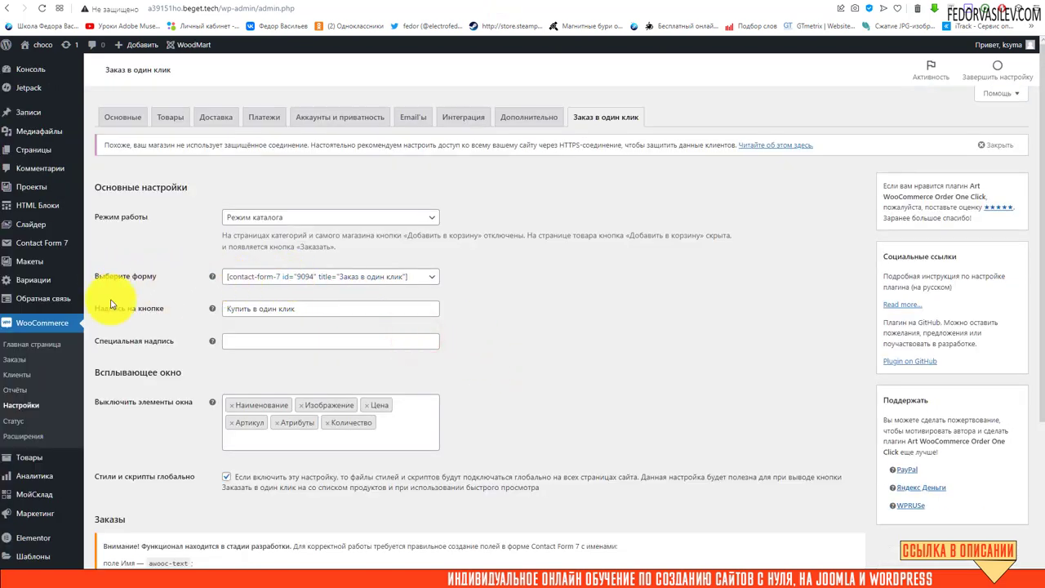
# - Review the Contact Form 7 forms offered for one-click ordering under "Выберите форму"
pyautogui.click(277, 279)
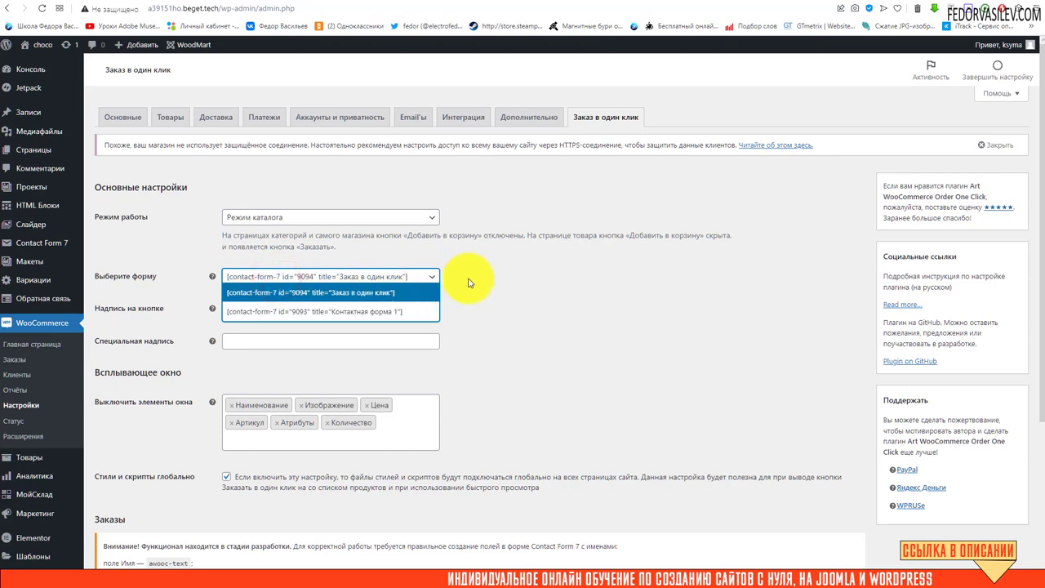
pyautogui.click(502, 282)
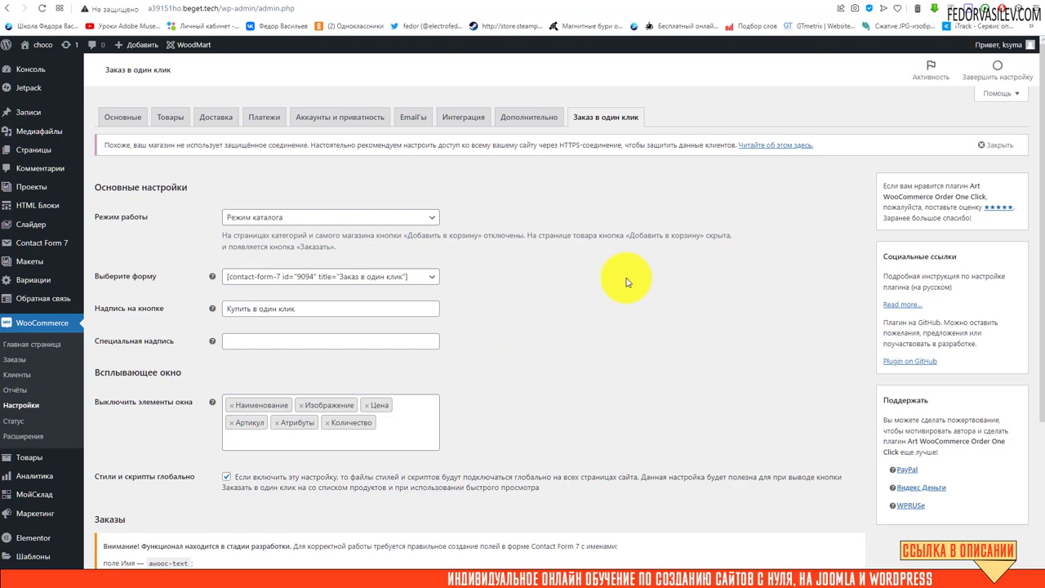
pyautogui.moveTo(33, 251)
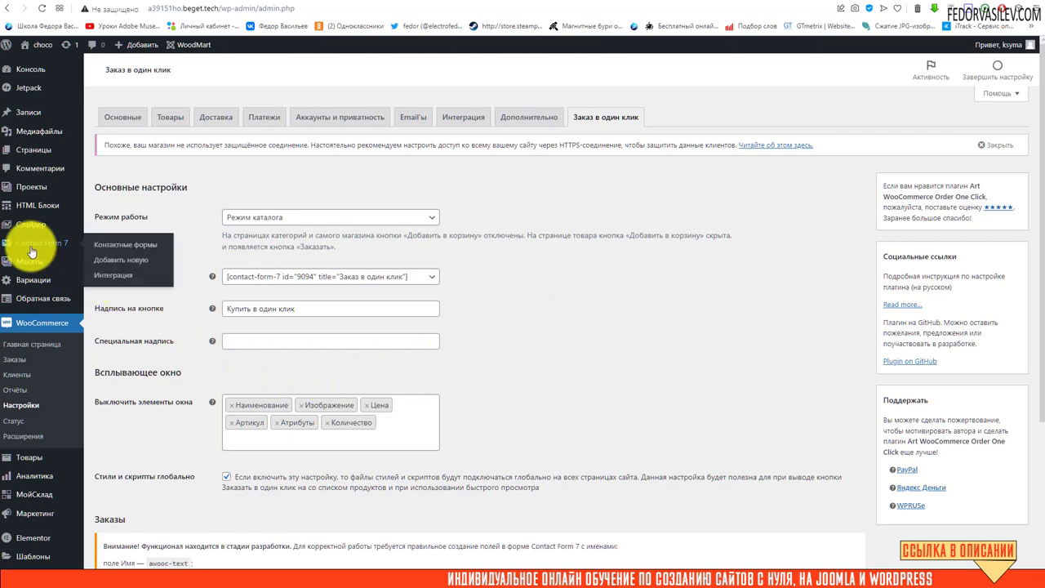
# - Read the "Заказы" notice on the Contact Form 7 field names required for the name, email and phone
pyautogui.scroll(-2, 728, 299)
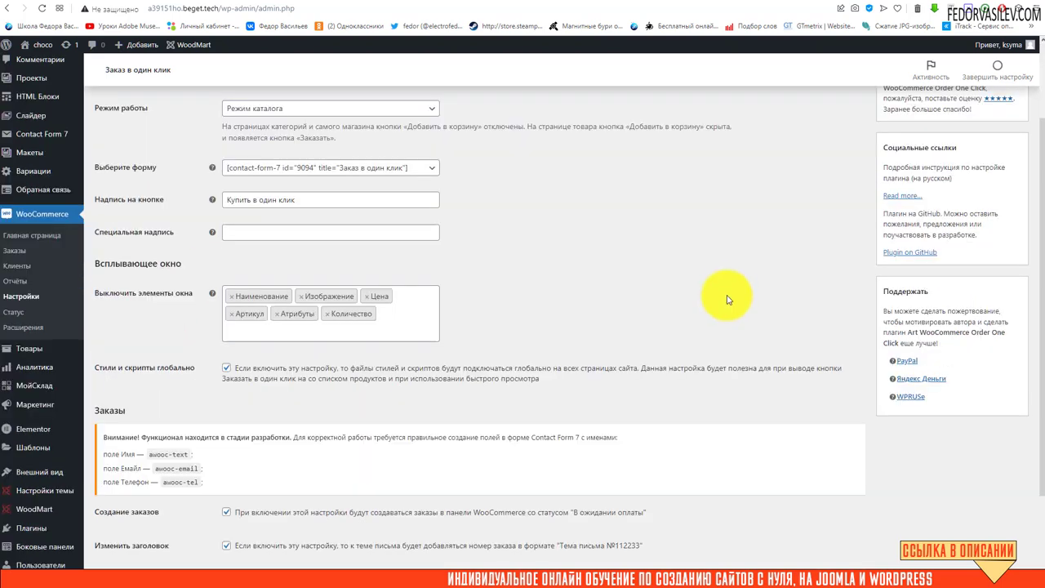
pyautogui.tripleClick(230, 482)
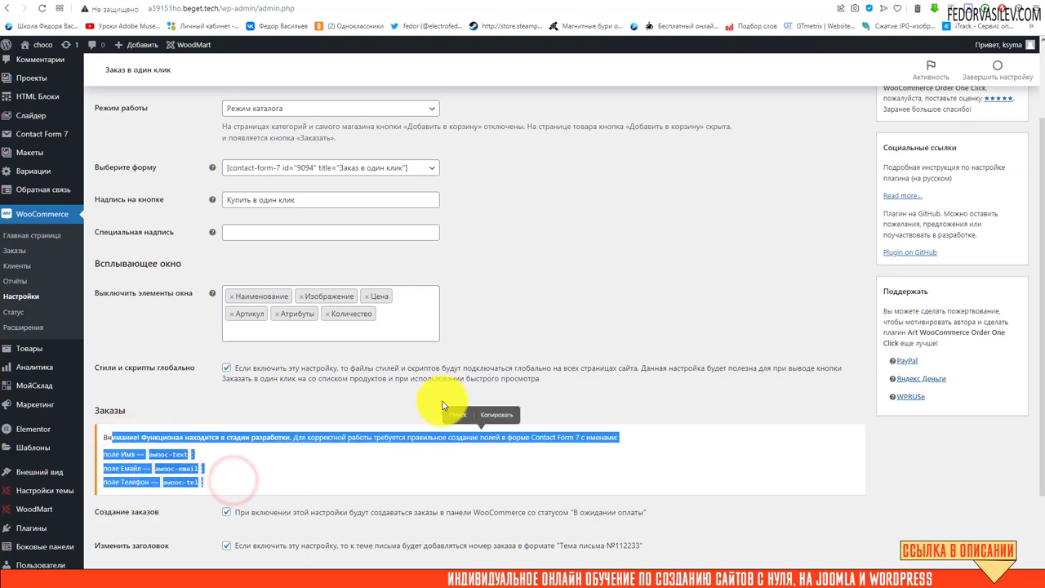
pyautogui.click(429, 403)
pyautogui.scroll(-2, 376, 416)
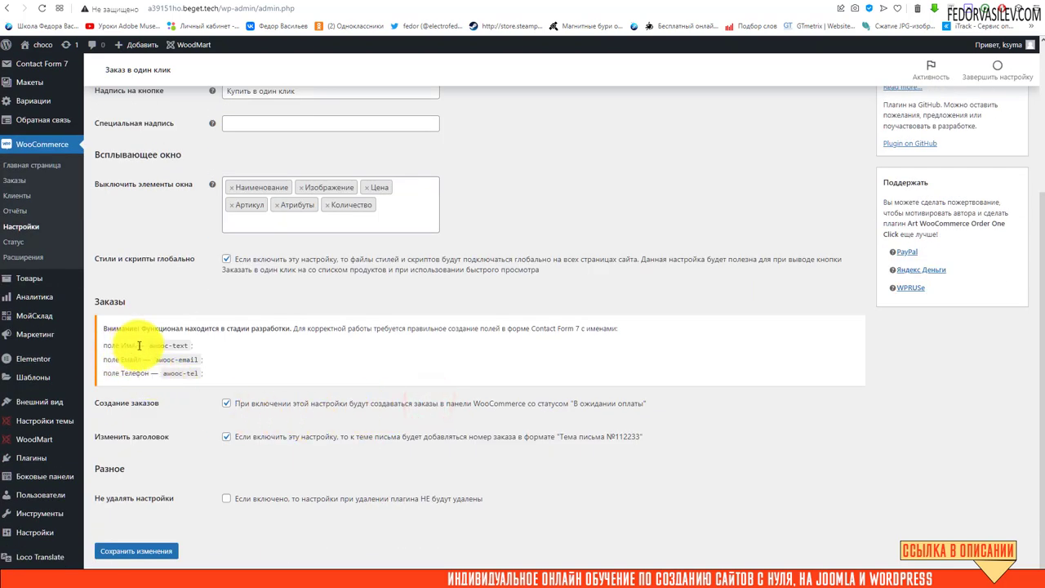
pyautogui.click(232, 361)
pyautogui.moveTo(189, 346); pyautogui.dragTo(150, 358)
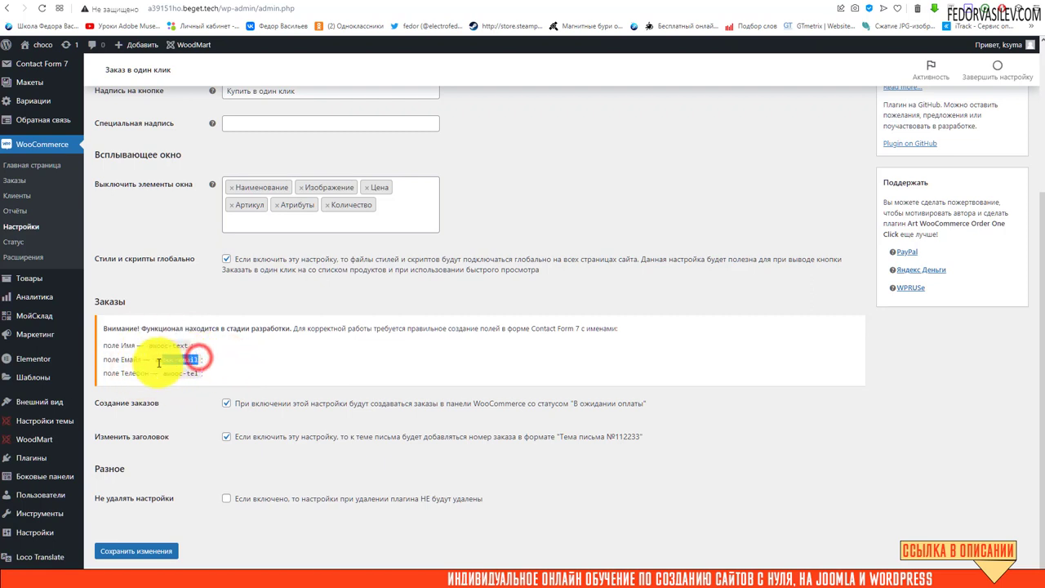
pyautogui.moveTo(164, 373); pyautogui.dragTo(216, 374)
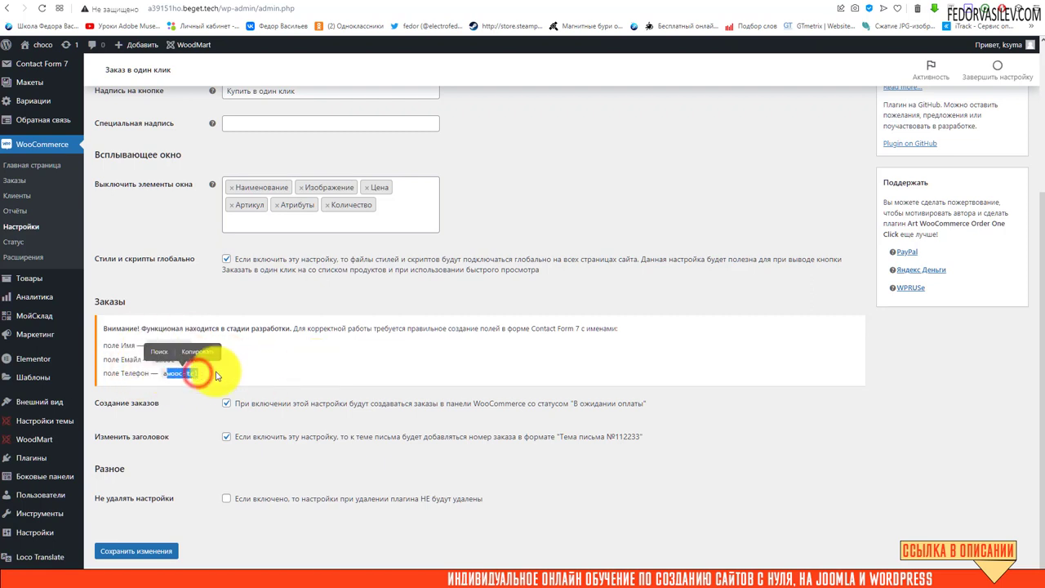
pyautogui.click(336, 363)
# - Check the form selected for one-click orders and open the list of Contact Form 7 contact forms
pyautogui.scroll(3, 337, 363)
pyautogui.click(427, 281)
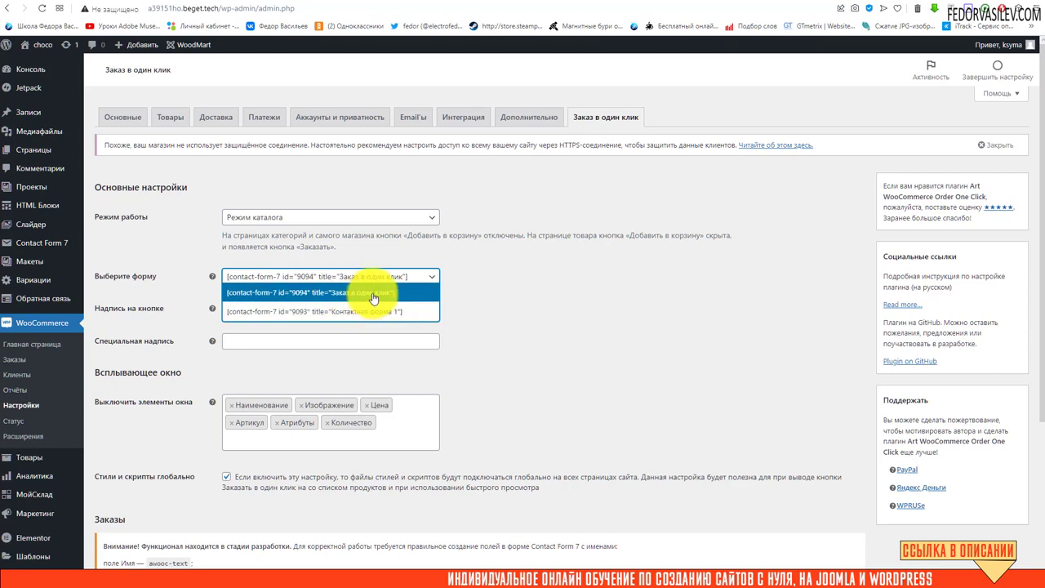
pyautogui.click(620, 292)
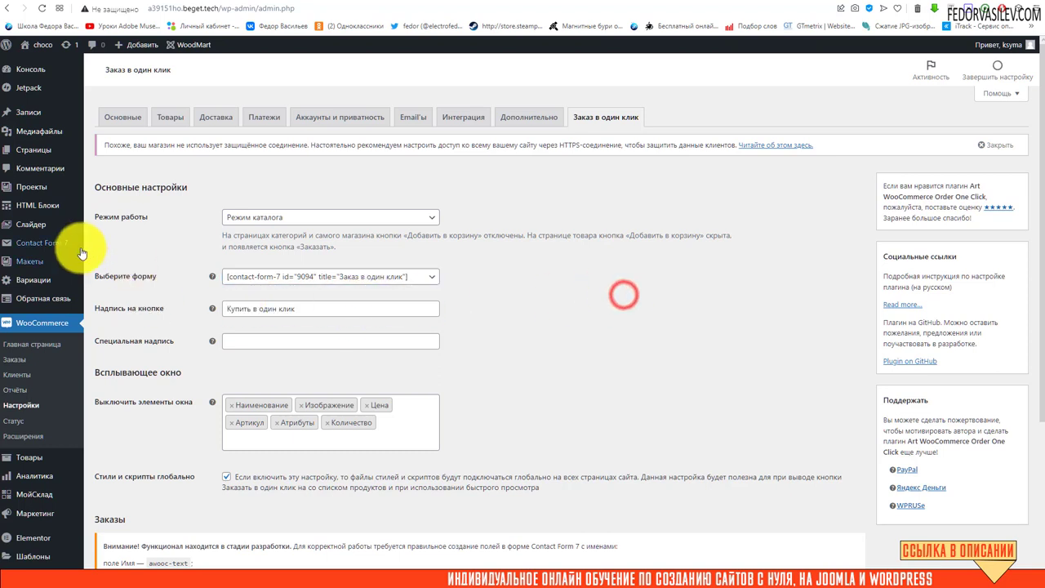
pyautogui.moveTo(65, 247)
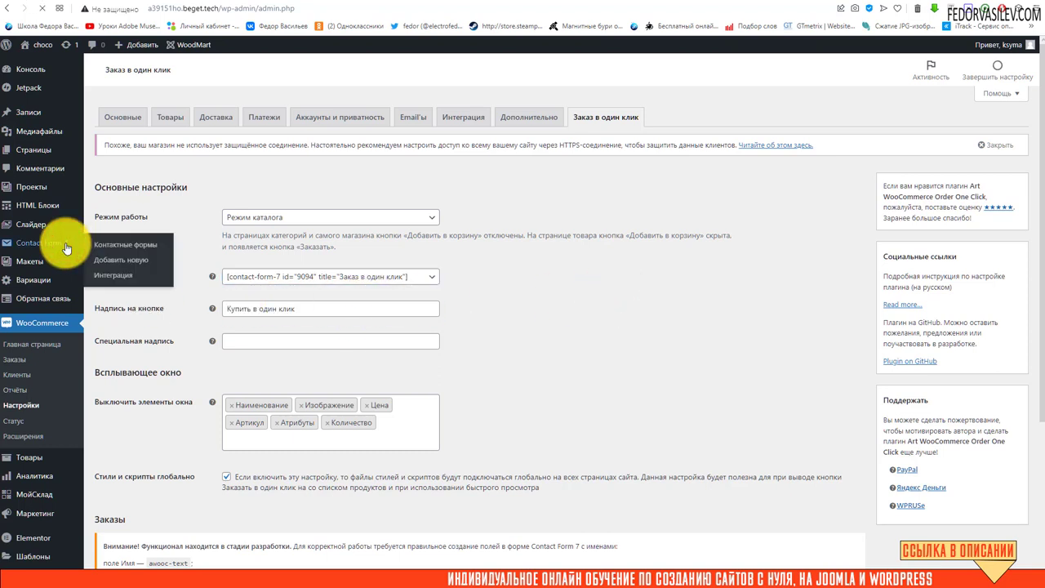
pyautogui.click(67, 247)
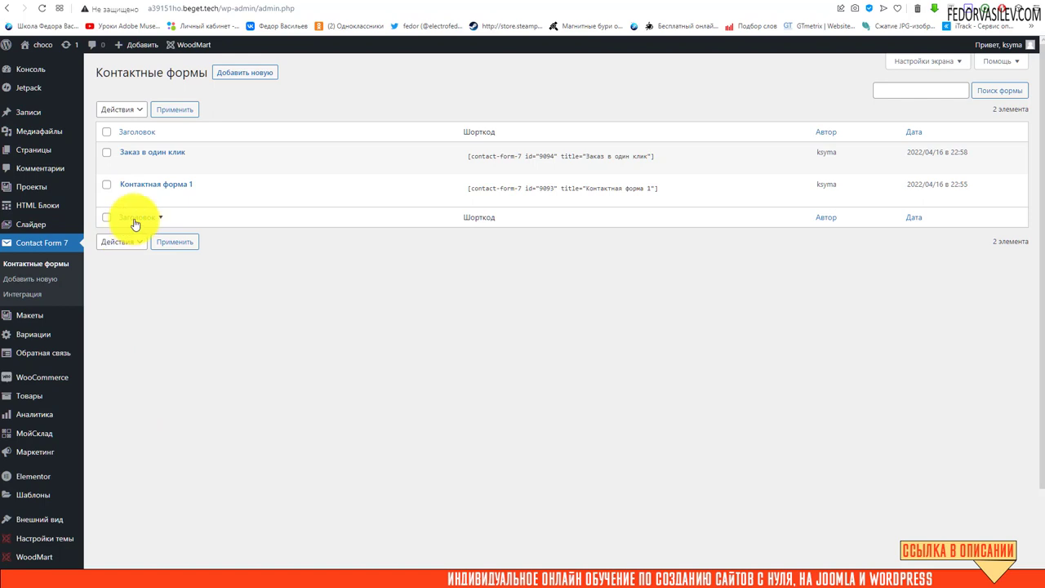
# - Compare the entries "Контактная форма 1" and "Заказ в один клик" and their shortcodes in the contact form list
pyautogui.moveTo(200, 185); pyautogui.dragTo(146, 187)
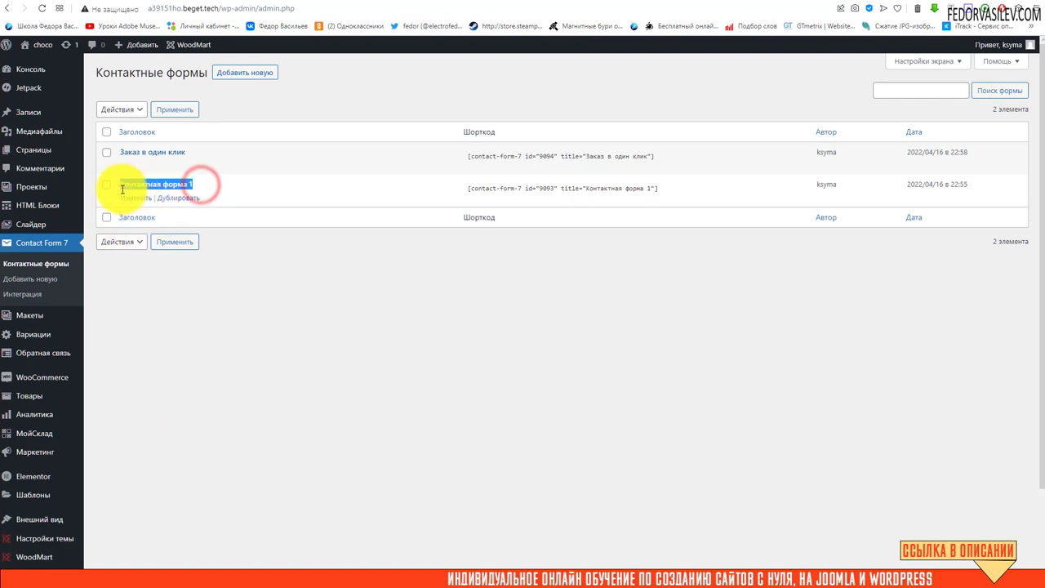
pyautogui.click(375, 289)
pyautogui.click(668, 187)
pyautogui.moveTo(668, 187); pyautogui.dragTo(531, 343)
pyautogui.click(530, 341)
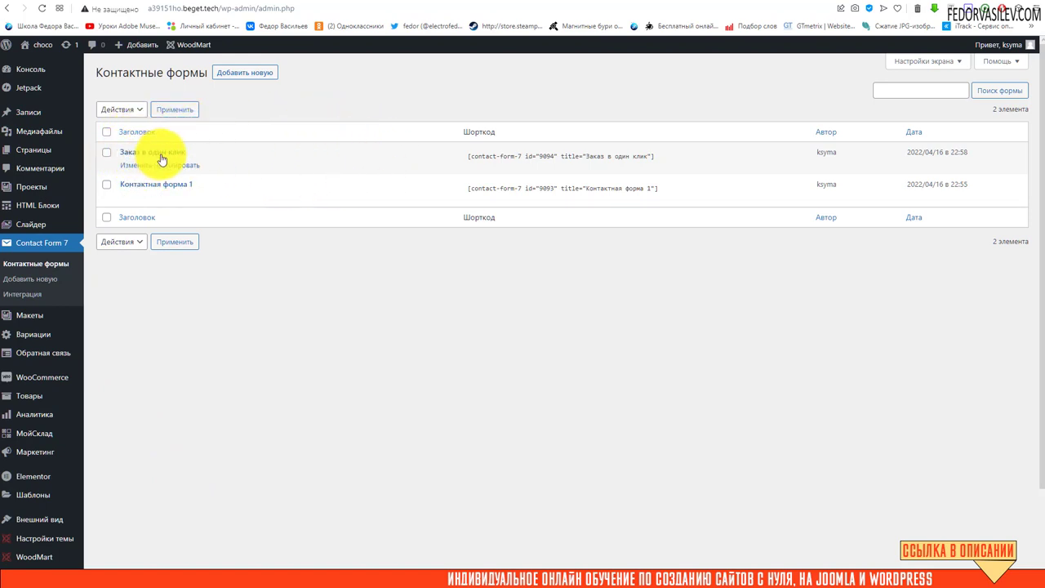
pyautogui.moveTo(190, 154); pyautogui.dragTo(93, 163)
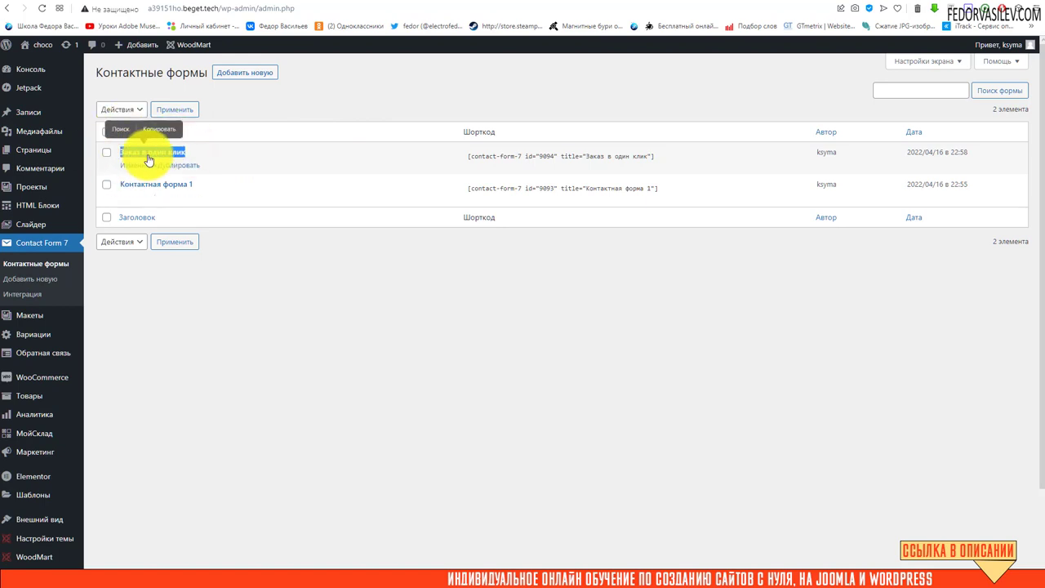
pyautogui.click(548, 354)
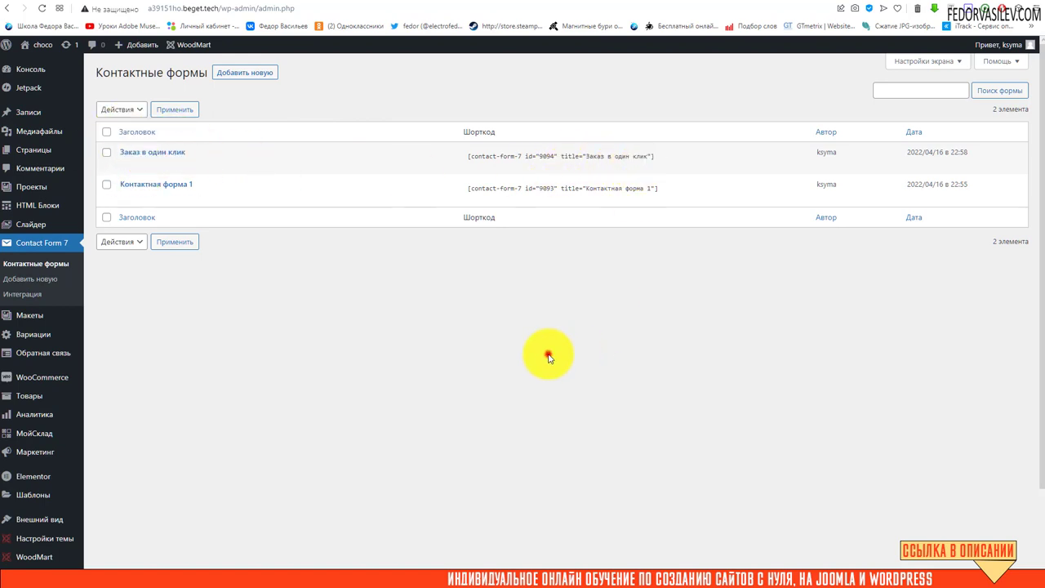
# - Open the form "Заказ в один клик" and compare its template fields with the order popup on the тест5 product page
pyautogui.click(157, 155)
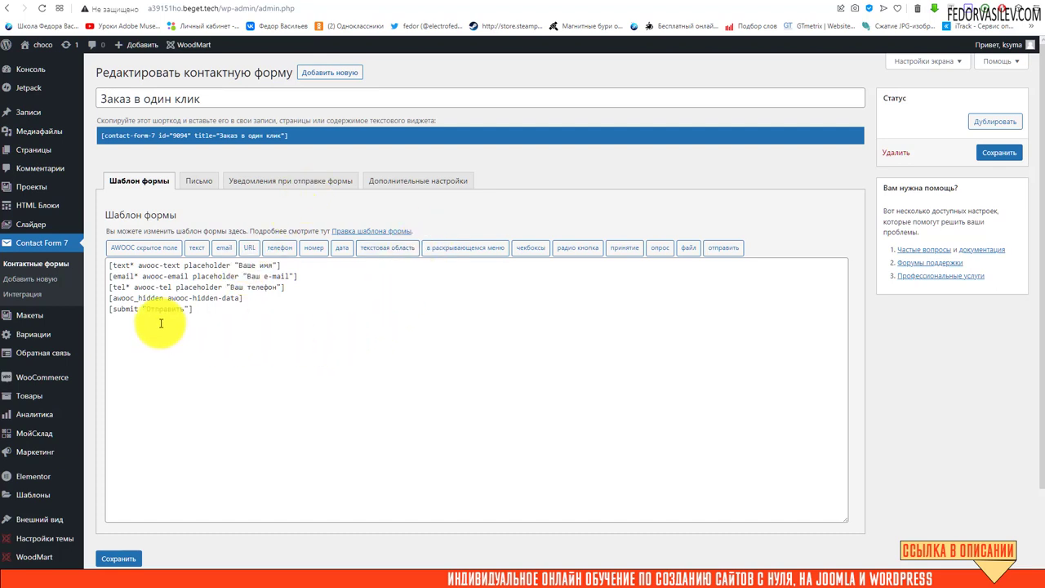
pyautogui.click(180, 262)
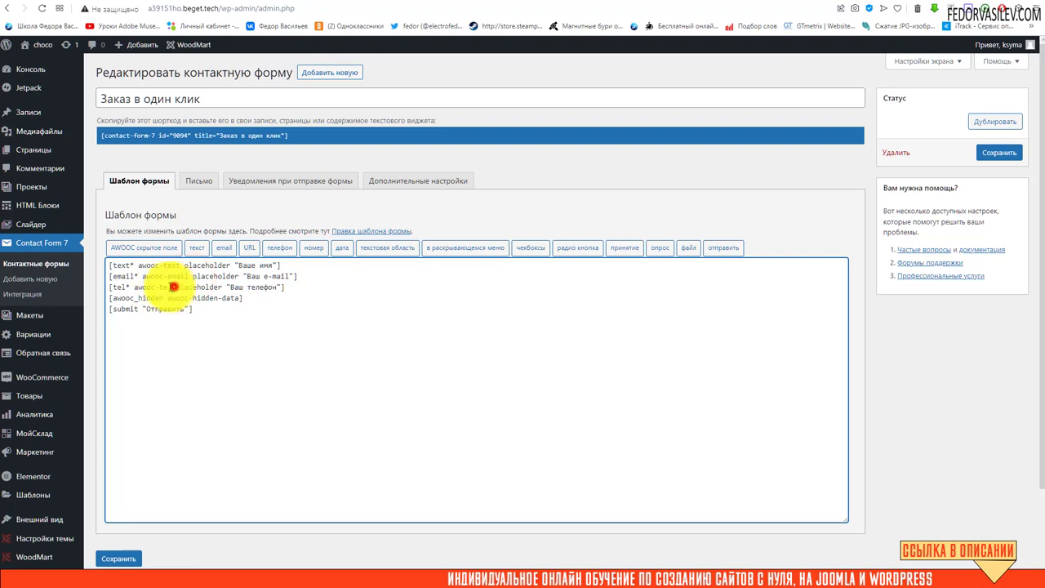
pyautogui.click(249, 335)
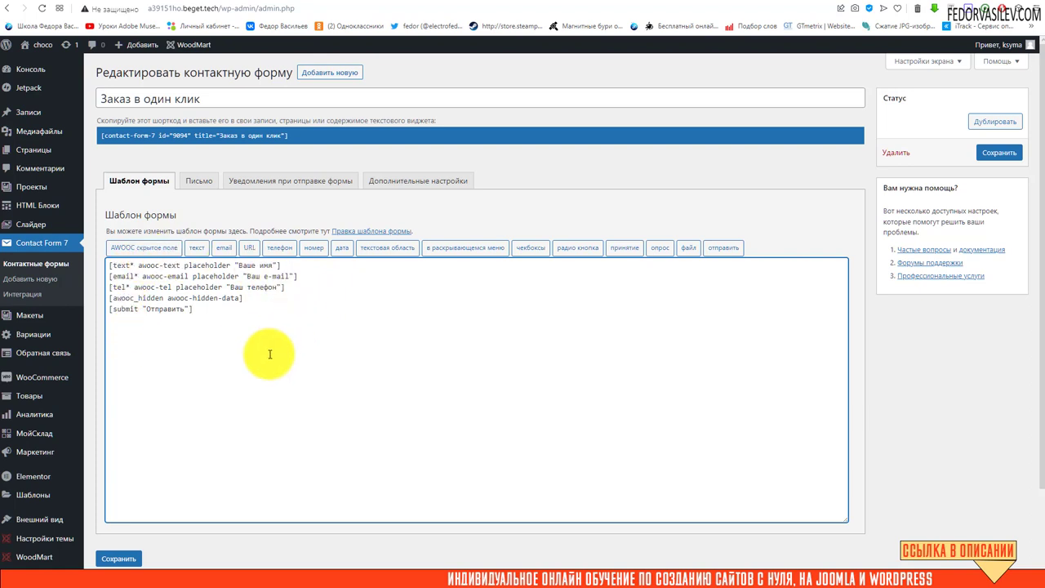
pyautogui.click(311, 279)
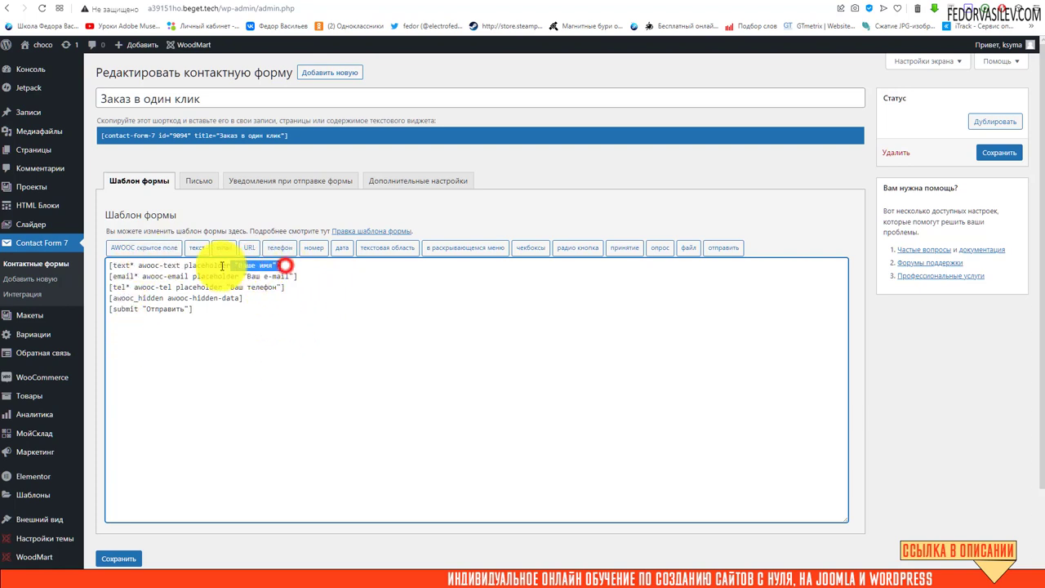
pyautogui.moveTo(267, 278); pyautogui.dragTo(106, 302)
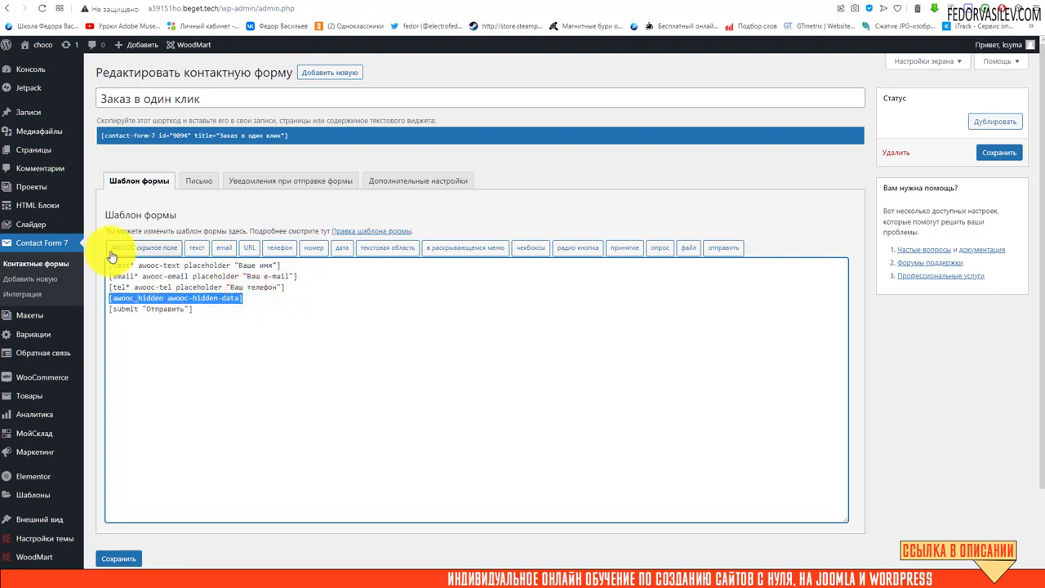
pyautogui.moveTo(215, 310); pyautogui.dragTo(111, 314)
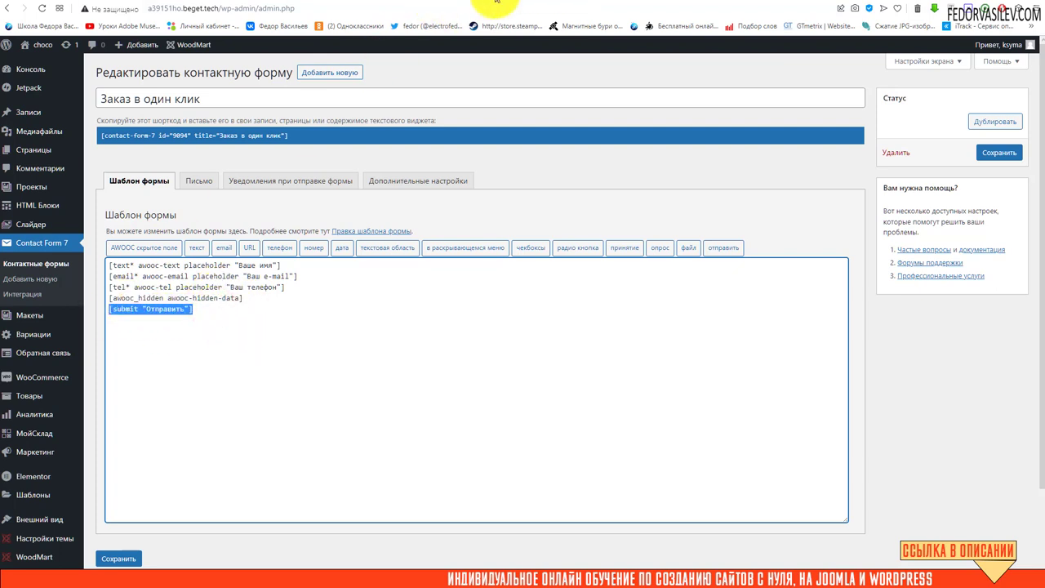
pyautogui.click(560, 1)
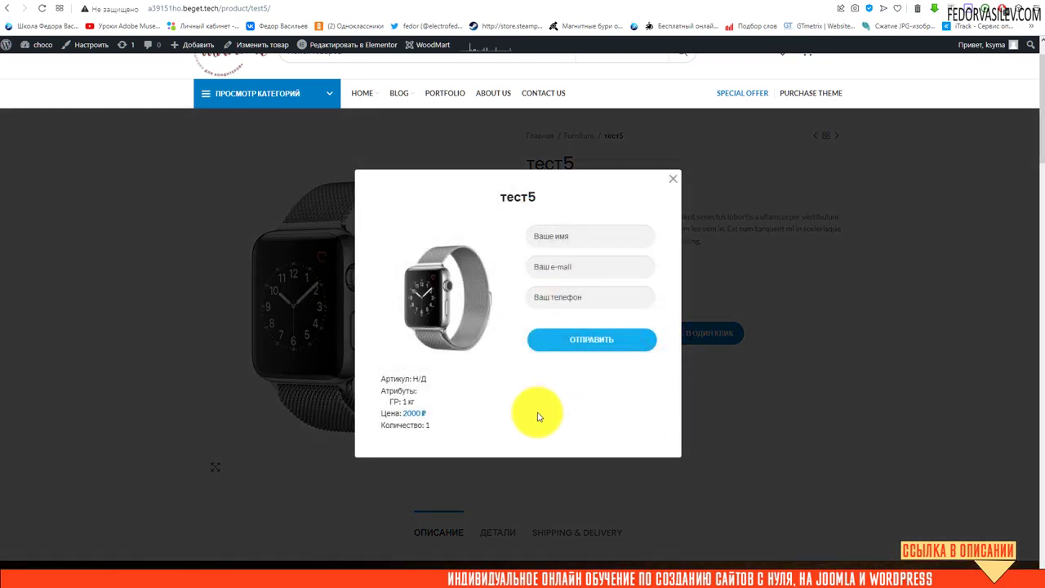
# - Compare the name, e-mail and phone fields in the тест5 order popup with the full template of "Заказ в один клик"
pyautogui.click(545, 420)
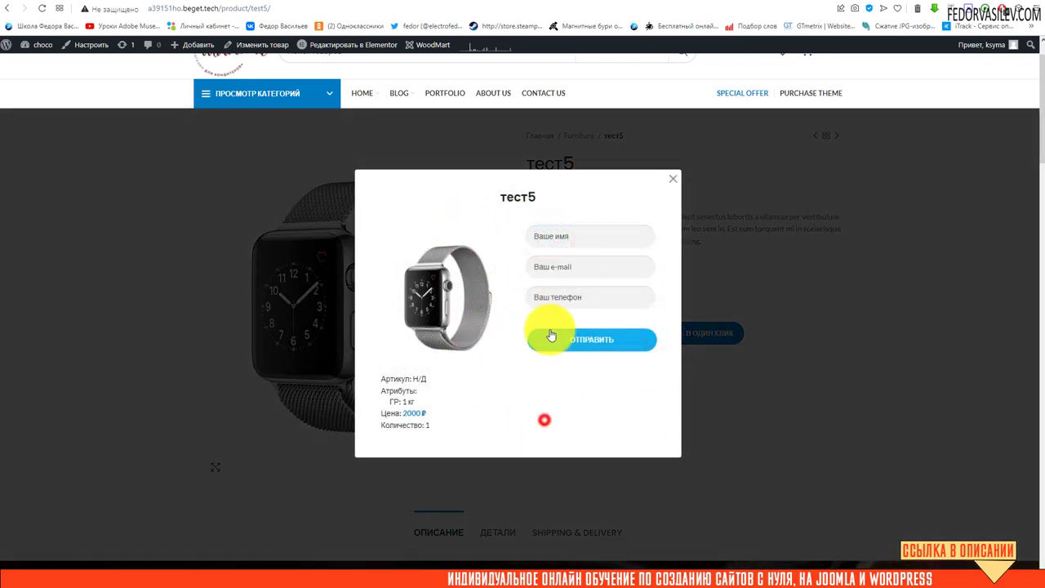
pyautogui.click(582, 297)
pyautogui.click(607, 404)
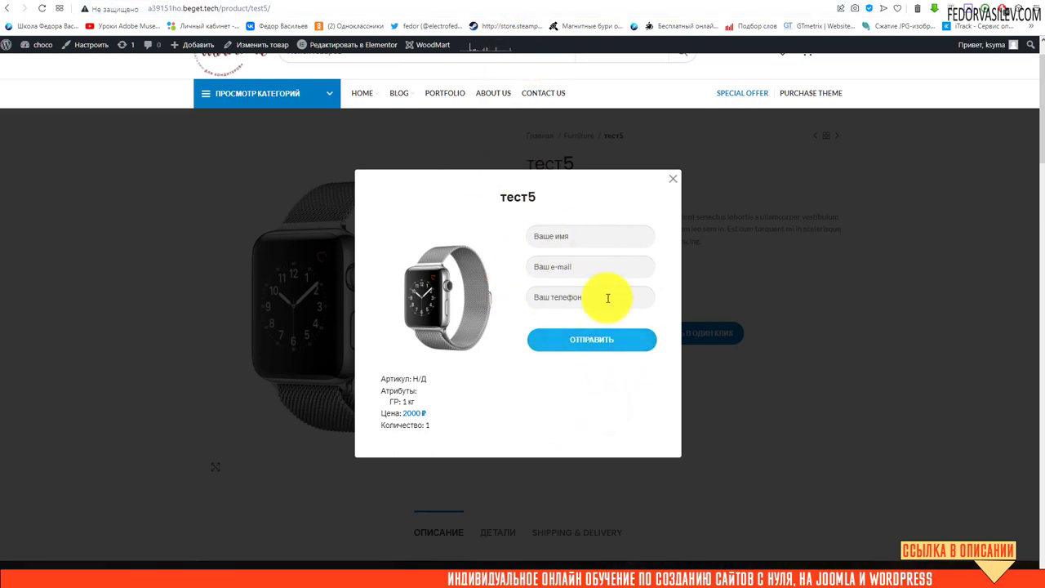
pyautogui.click(501, 2)
pyautogui.click(471, 2)
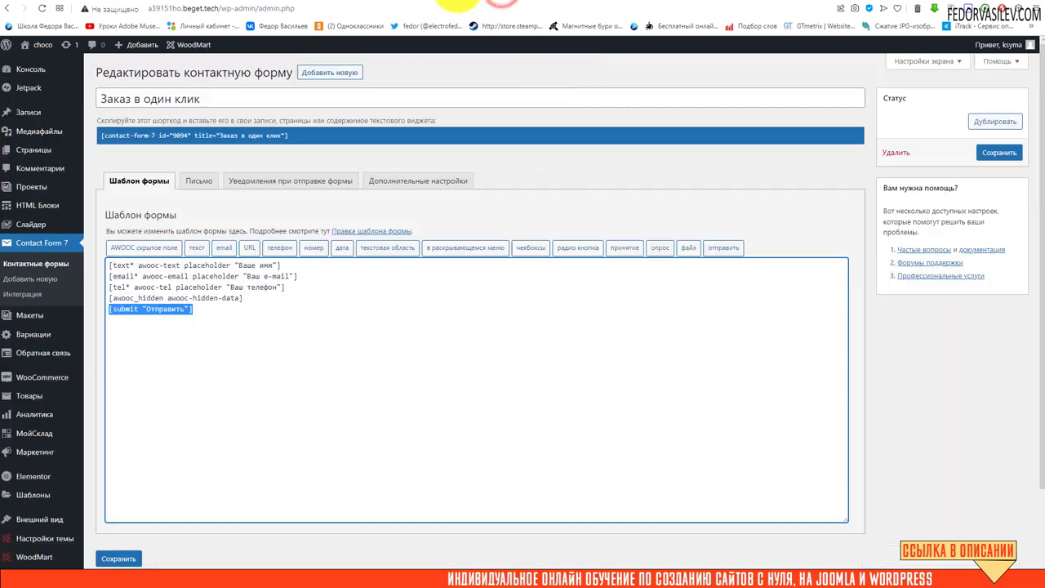
pyautogui.click(338, 372)
pyautogui.scroll(-1, 337, 372)
pyautogui.scroll(1, 381, 289)
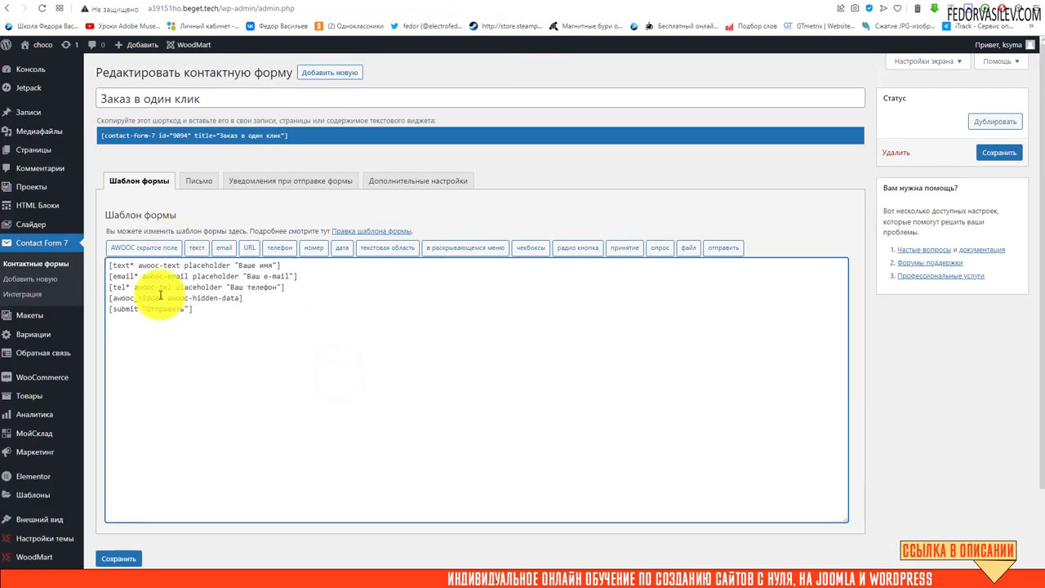
pyautogui.click(245, 335)
pyautogui.hotkey('ctrl', 'a')
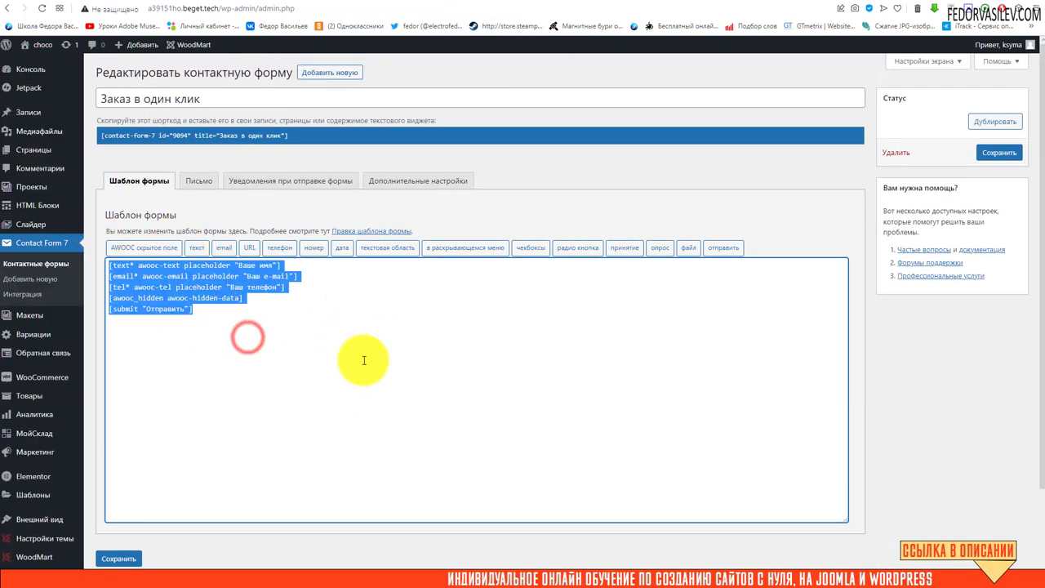
# - Open the mail settings of "Заказ в один клик" and examine the recipient address and the available mail tags
pyautogui.click(202, 183)
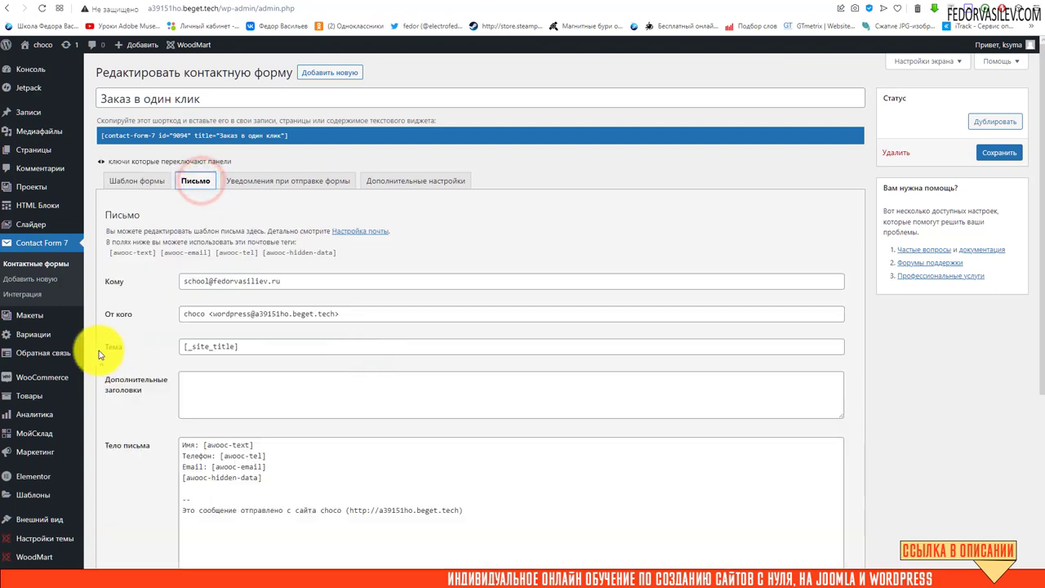
pyautogui.moveTo(299, 282); pyautogui.dragTo(175, 280)
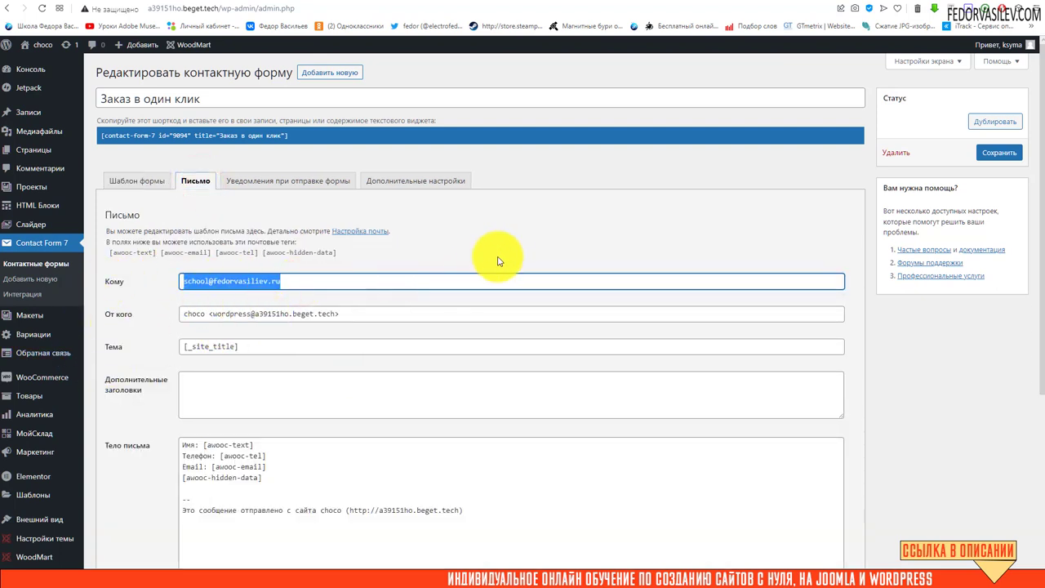
pyautogui.moveTo(498, 247); pyautogui.dragTo(614, 258)
pyautogui.click(620, 237)
pyautogui.scroll(-1, 625, 233)
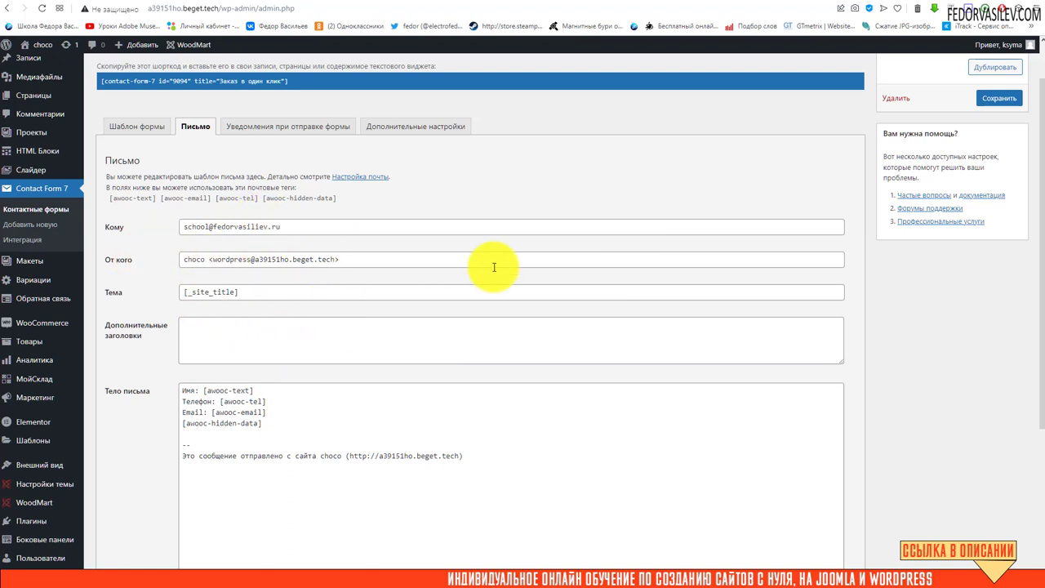
# - Examine the message body's name, phone, e-mail and hidden-data tags, the subject and the HTML format option of the order mail
pyautogui.scroll(-2, 494, 263)
pyautogui.moveTo(285, 318); pyautogui.dragTo(168, 275)
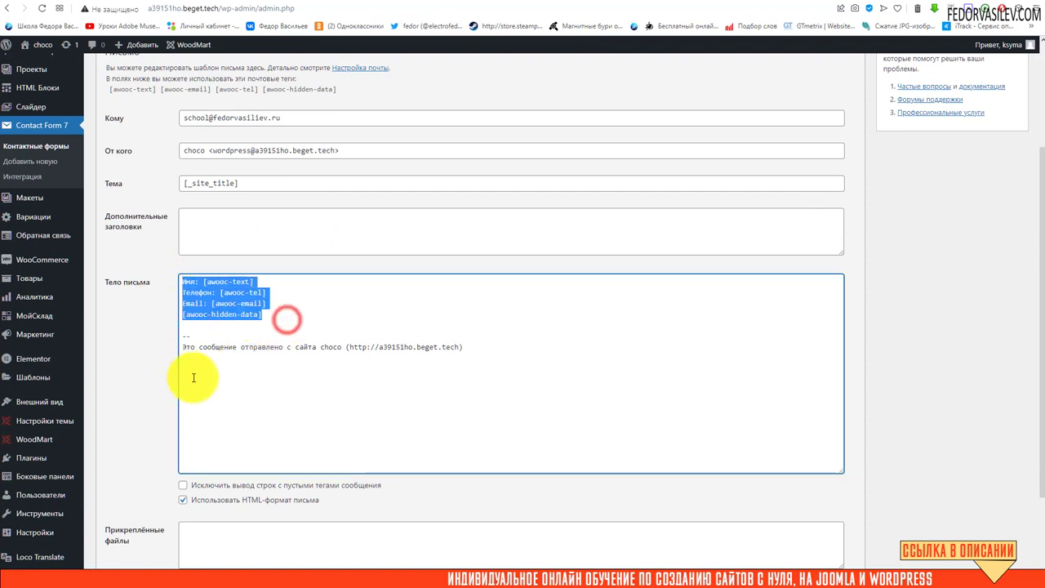
pyautogui.click(217, 335)
pyautogui.moveTo(256, 281); pyautogui.dragTo(164, 275)
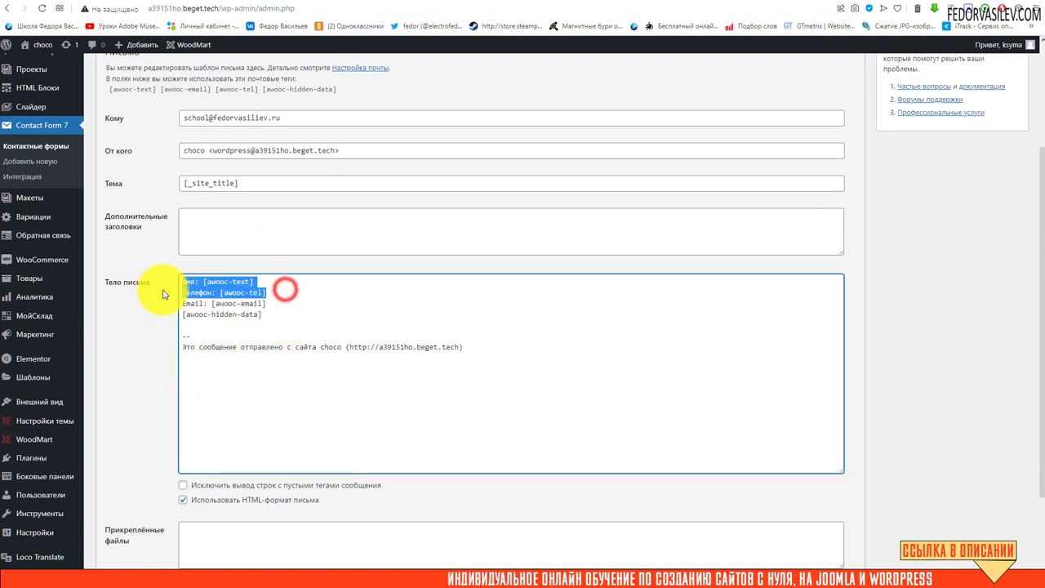
pyautogui.moveTo(275, 302); pyautogui.dragTo(149, 309)
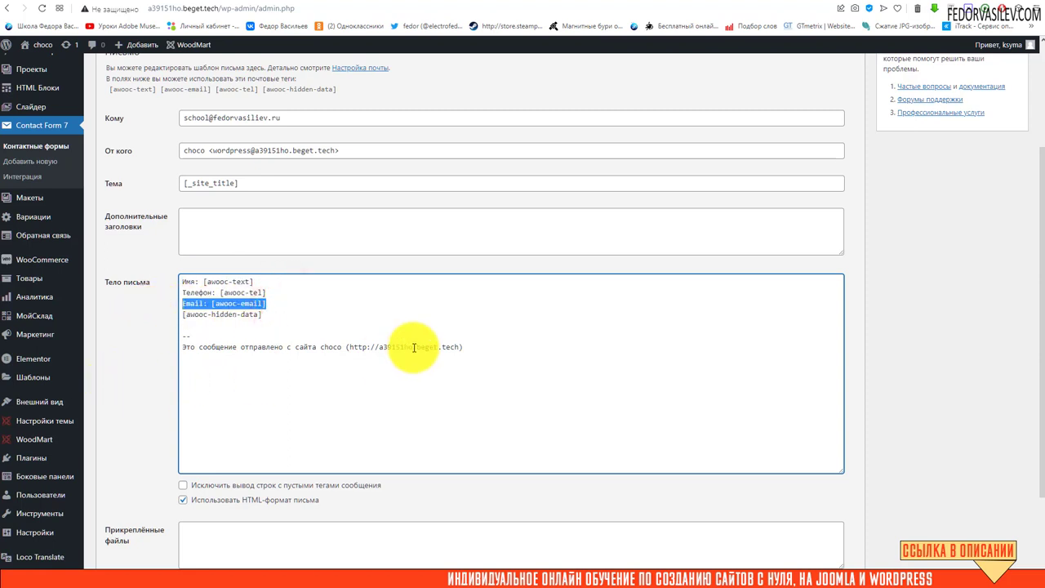
pyautogui.moveTo(472, 353); pyautogui.dragTo(168, 351)
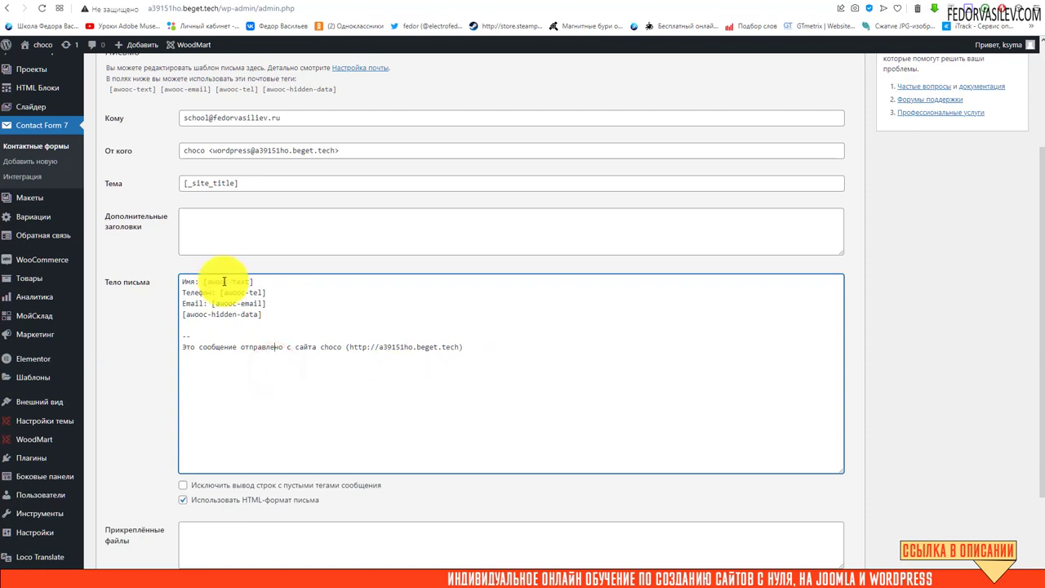
pyautogui.click(238, 181)
pyautogui.moveTo(241, 178); pyautogui.dragTo(128, 191)
pyautogui.scroll(-2, 383, 220)
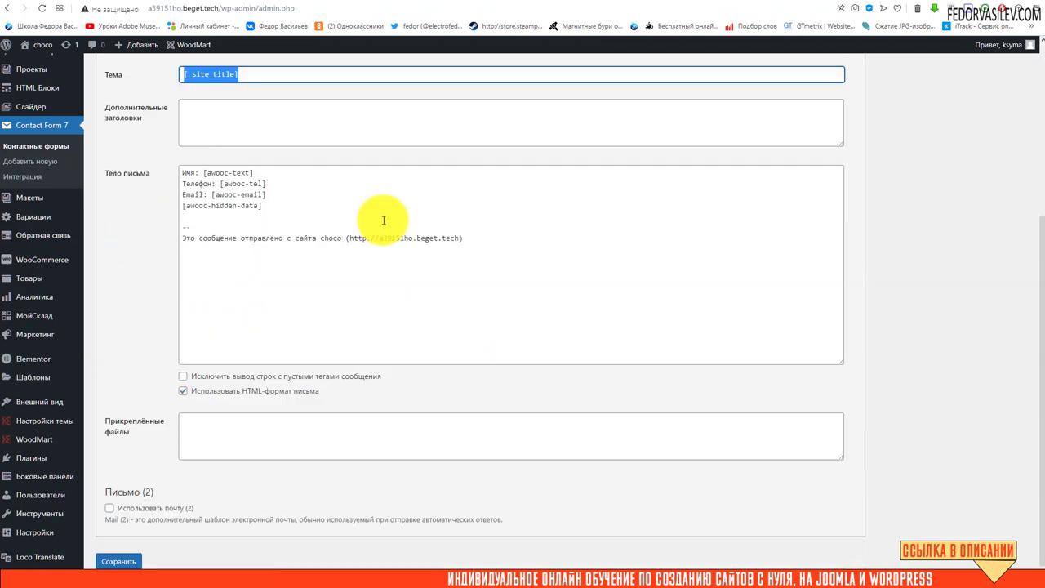
pyautogui.doubleClick(256, 391)
pyautogui.scroll(4, 514, 359)
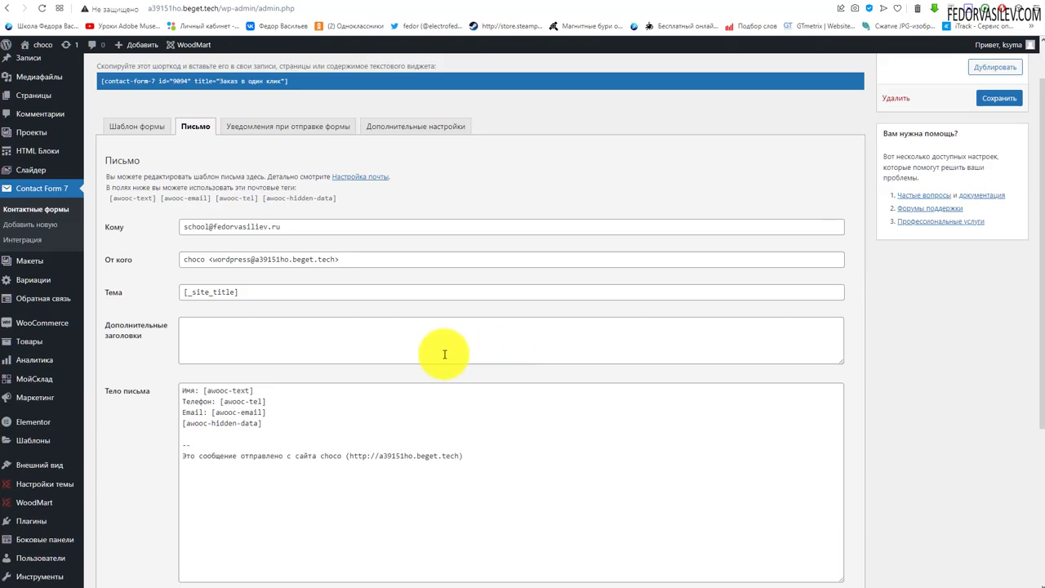
pyautogui.scroll(1, 445, 354)
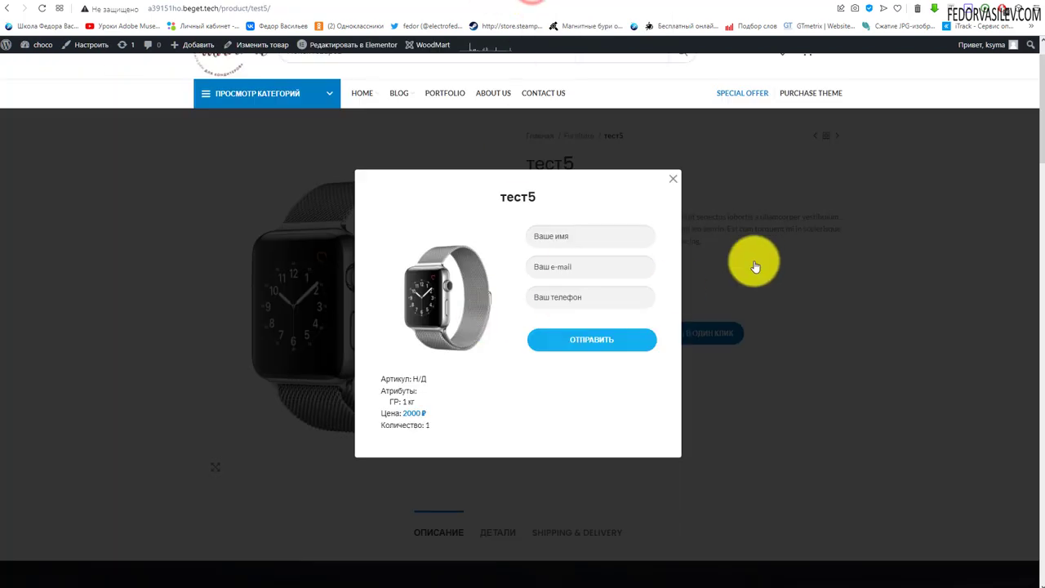
# - Reopen the one-click order popup on the тест5 product page, check its fields, close it and return to the form editor
pyautogui.click(755, 258)
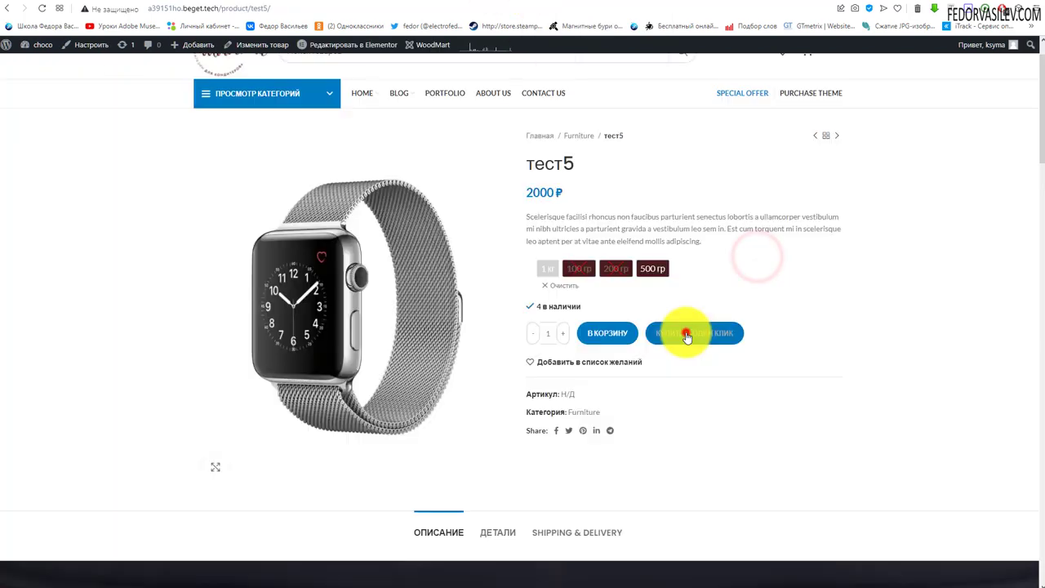
pyautogui.click(688, 333)
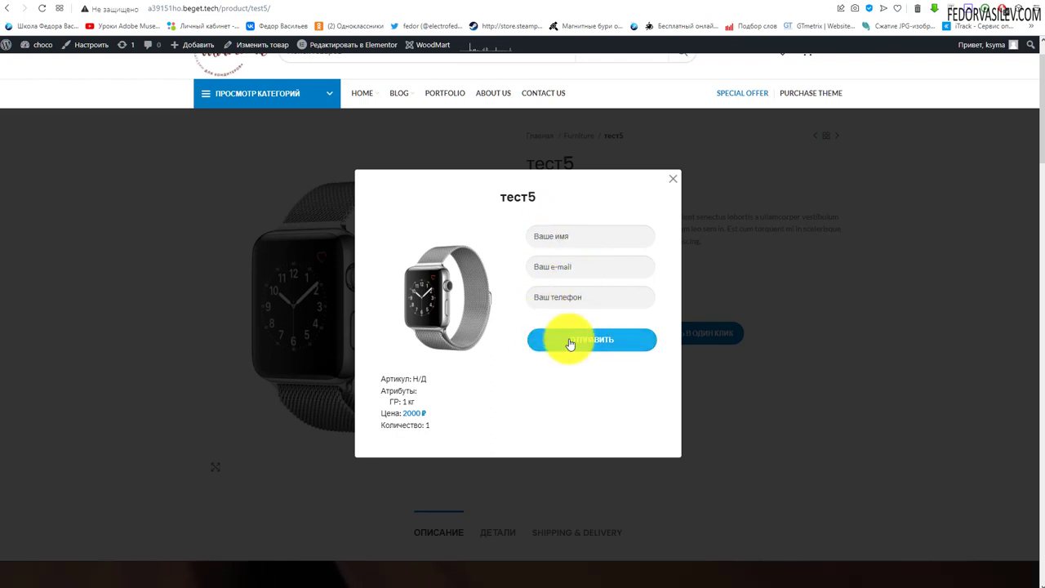
pyautogui.click(674, 181)
pyautogui.click(456, 8)
pyautogui.click(453, 4)
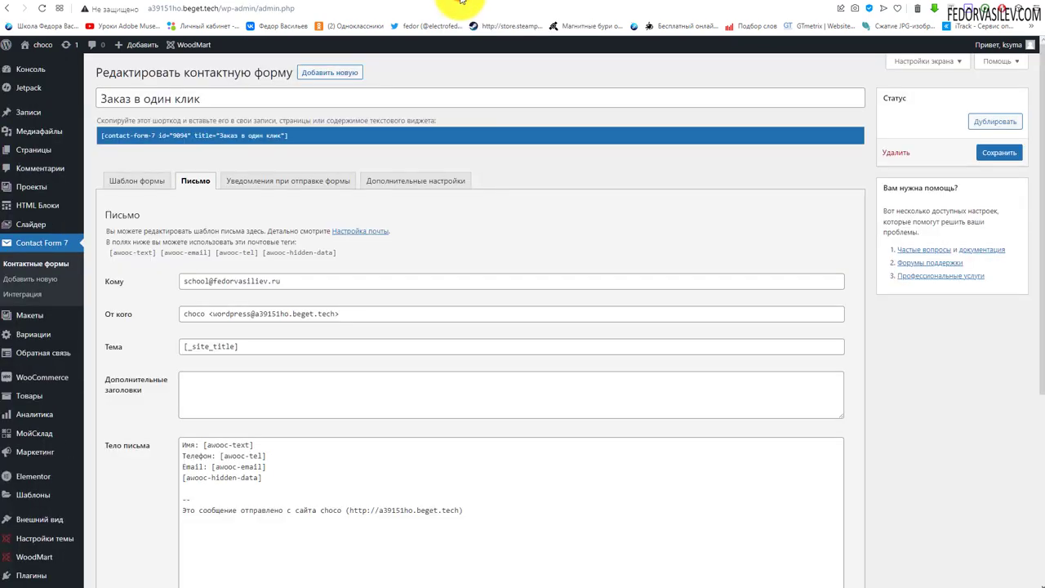
# - Remove the line [email* awooc-email placeholder "Ваш e-mail"] from the form template, leaving no blank line
pyautogui.click(153, 182)
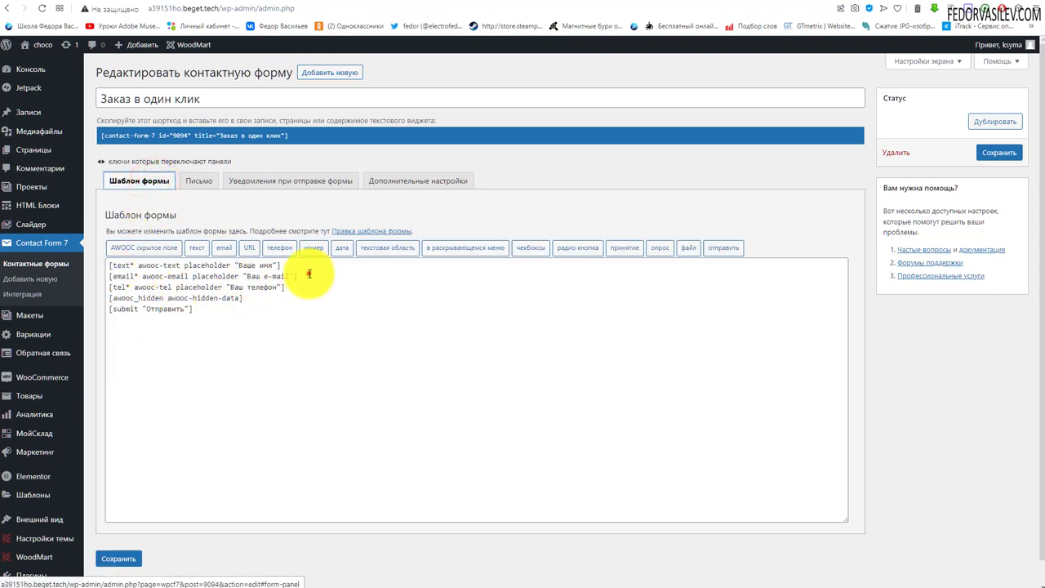
pyautogui.moveTo(301, 276); pyautogui.dragTo(92, 275)
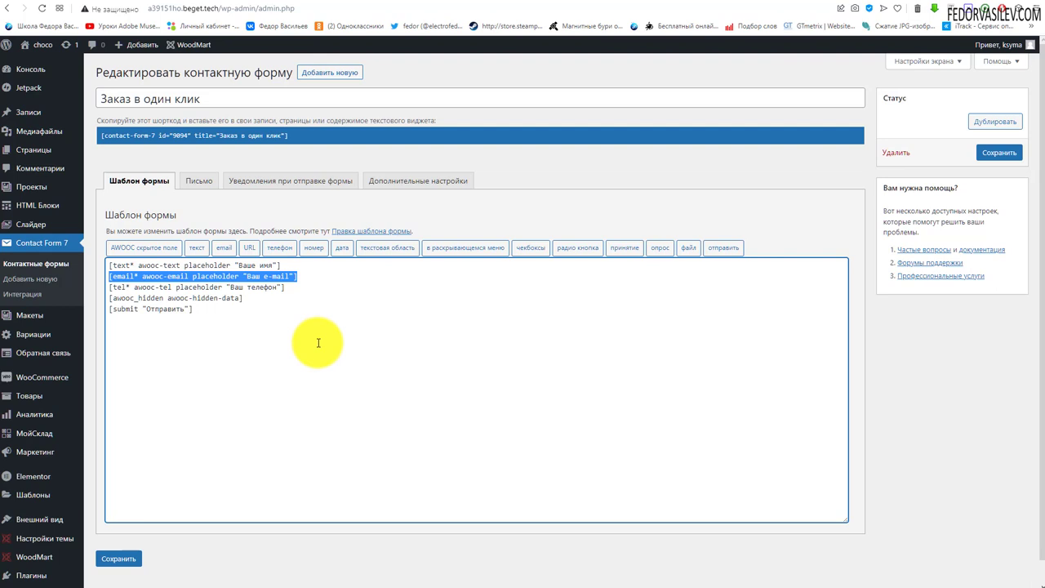
pyautogui.click(204, 286)
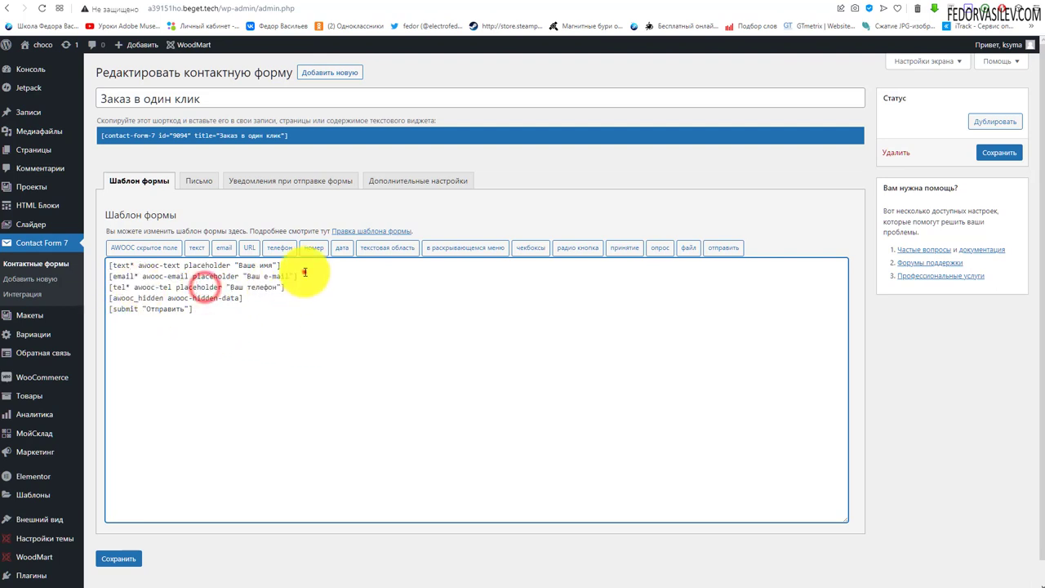
pyautogui.moveTo(298, 276); pyautogui.dragTo(109, 277)
pyautogui.rightClick(120, 278)
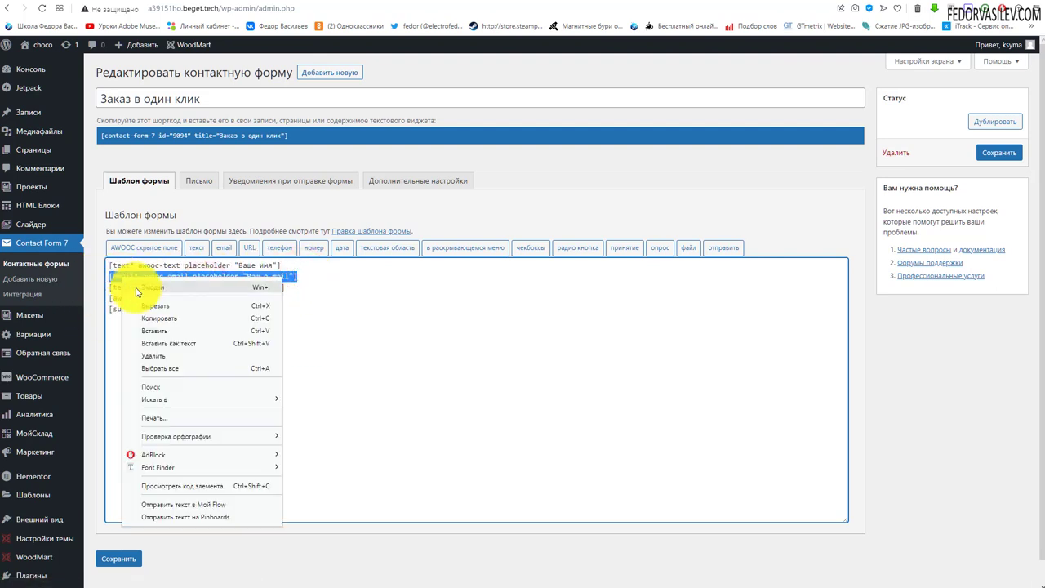
pyautogui.click(154, 305)
pyautogui.click(109, 286)
pyautogui.press('BackSpace')
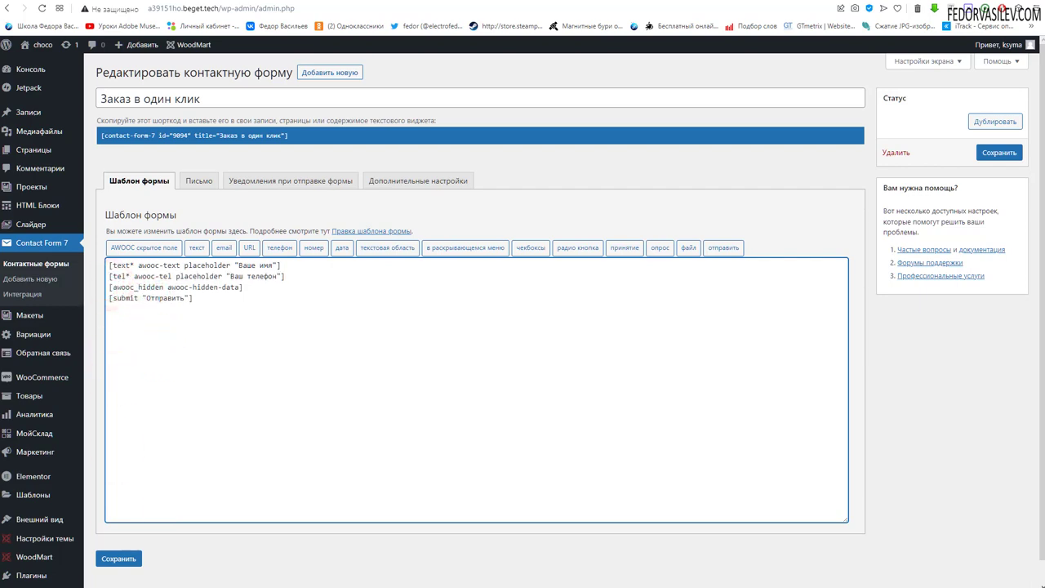
# - Remove the line "Email: [awooc-email]" from the mail's message body and save the contact form
pyautogui.click(280, 181)
pyautogui.click(198, 181)
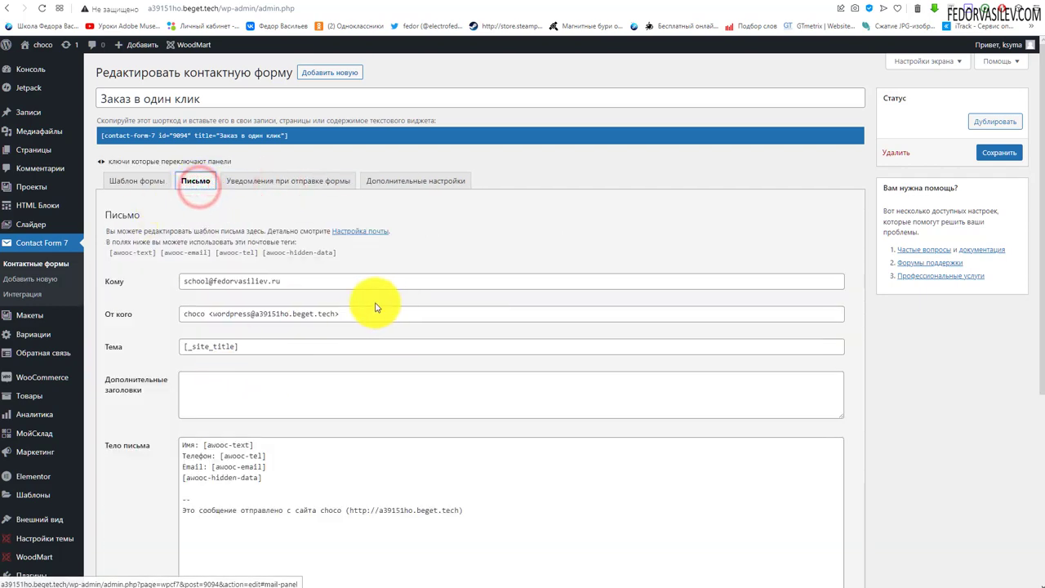
pyautogui.scroll(-1, 297, 321)
pyautogui.moveTo(273, 411); pyautogui.dragTo(172, 415)
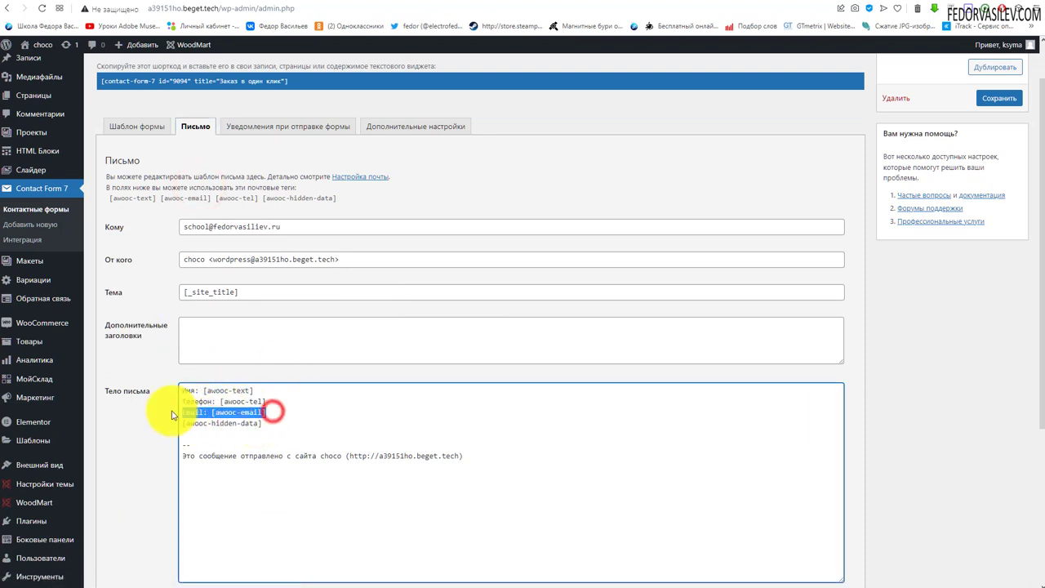
pyautogui.rightClick(186, 412)
pyautogui.click(210, 440)
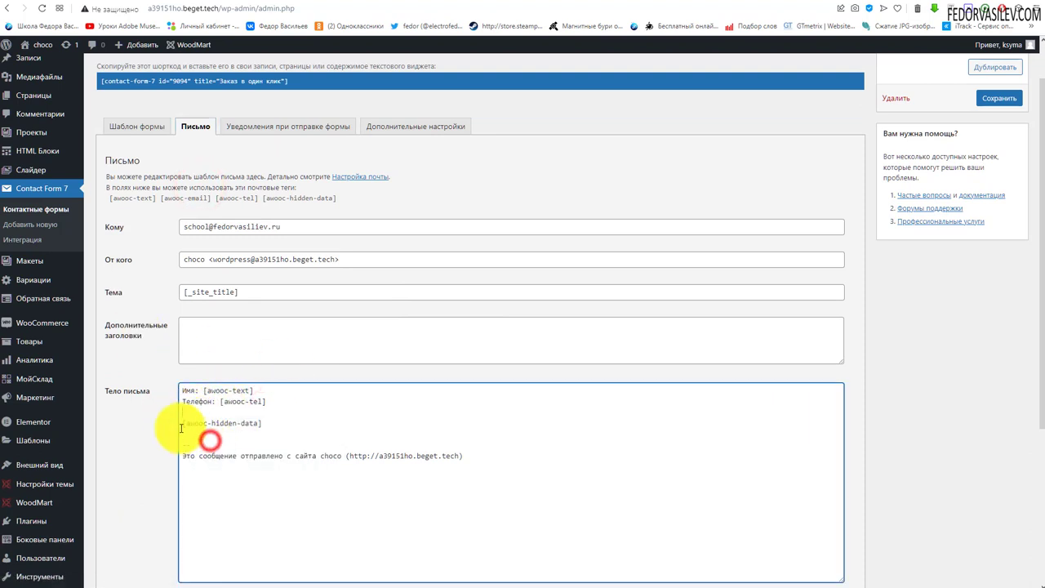
pyautogui.press('BackSpace')
pyautogui.scroll(-2, 384, 350)
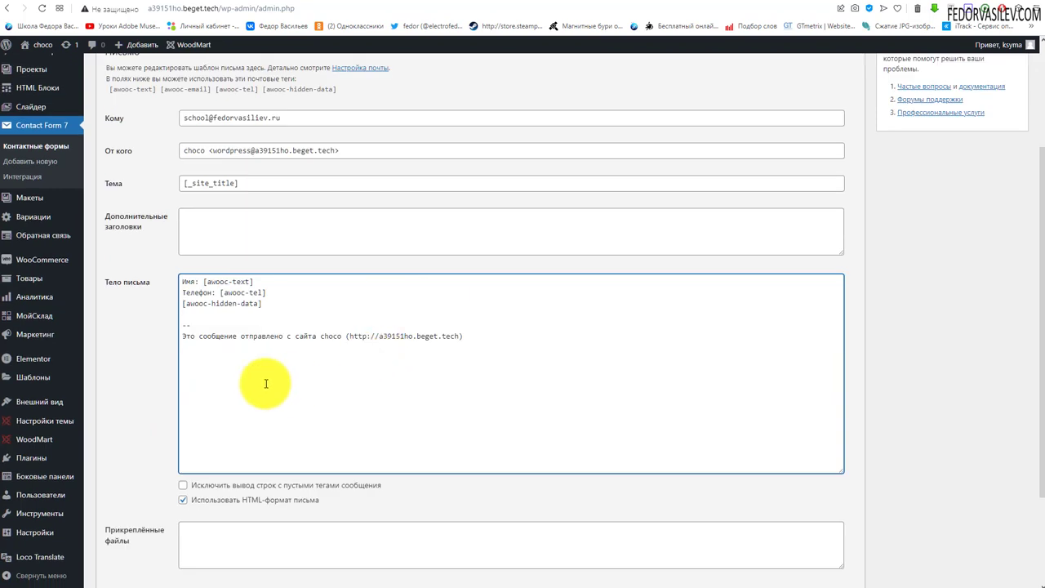
pyautogui.moveTo(288, 316); pyautogui.dragTo(144, 275)
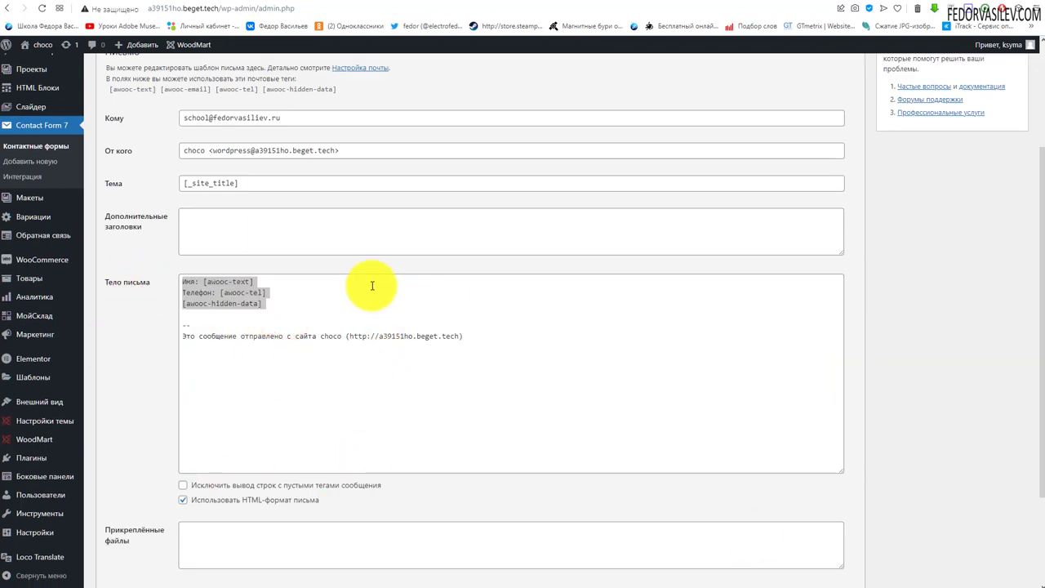
pyautogui.scroll(-2, 245, 408)
pyautogui.click(114, 535)
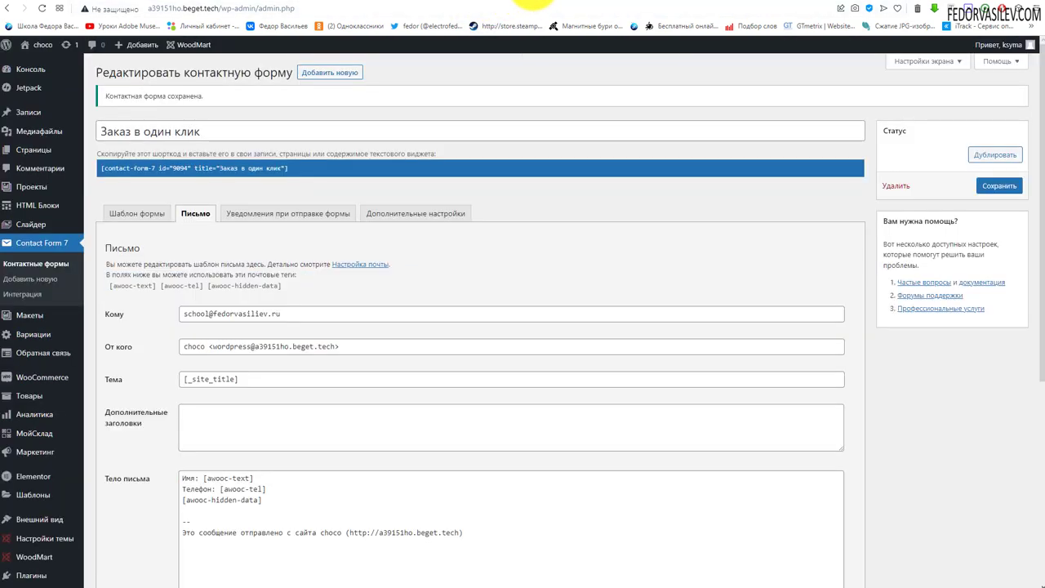
# - Reload the тест5 product page, check the fields of the one-click order popup and close it
pyautogui.click(543, 1)
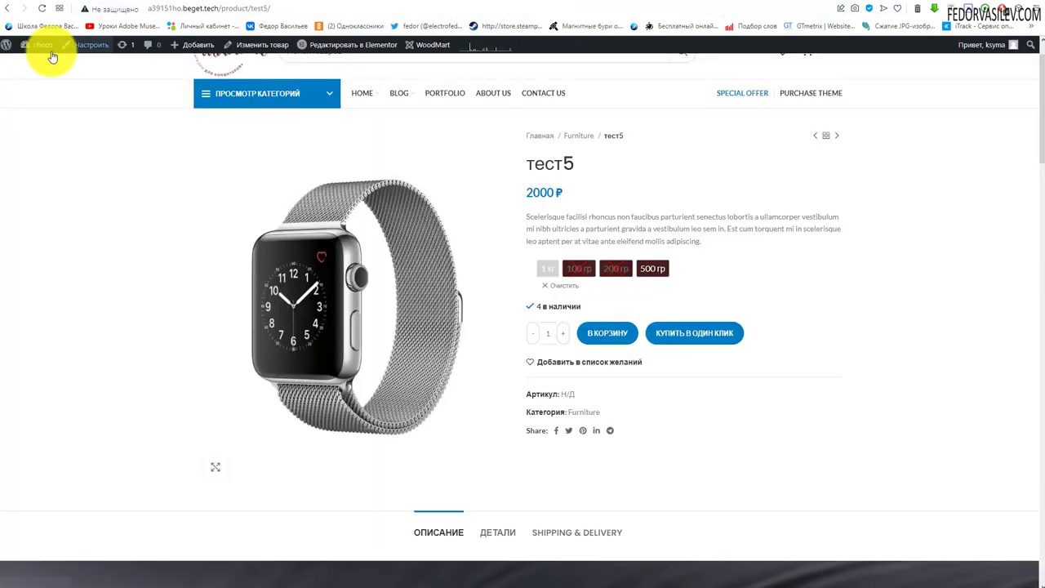
pyautogui.click(41, 8)
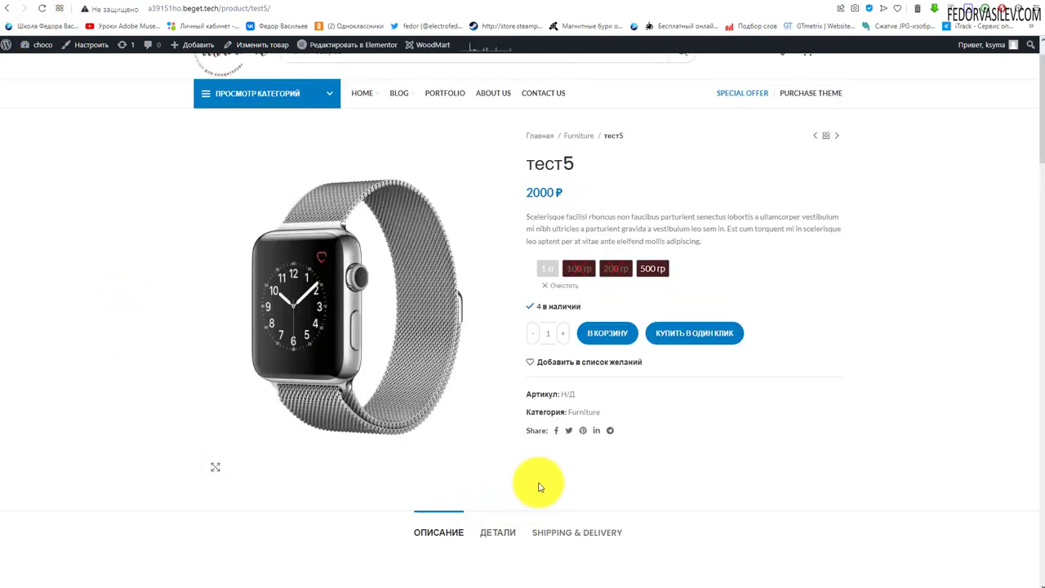
pyautogui.click(673, 335)
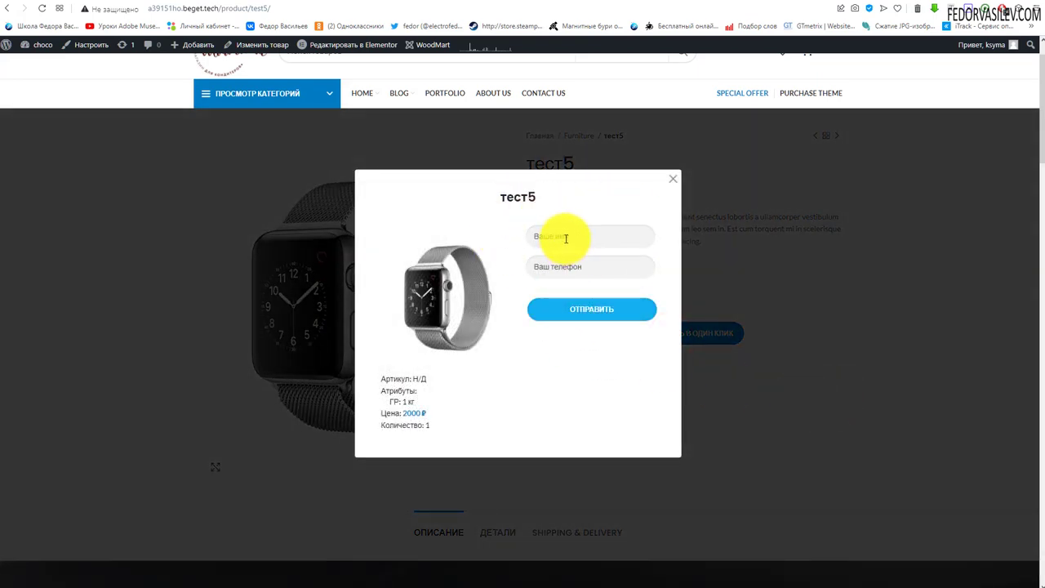
pyautogui.click(614, 384)
pyautogui.click(672, 179)
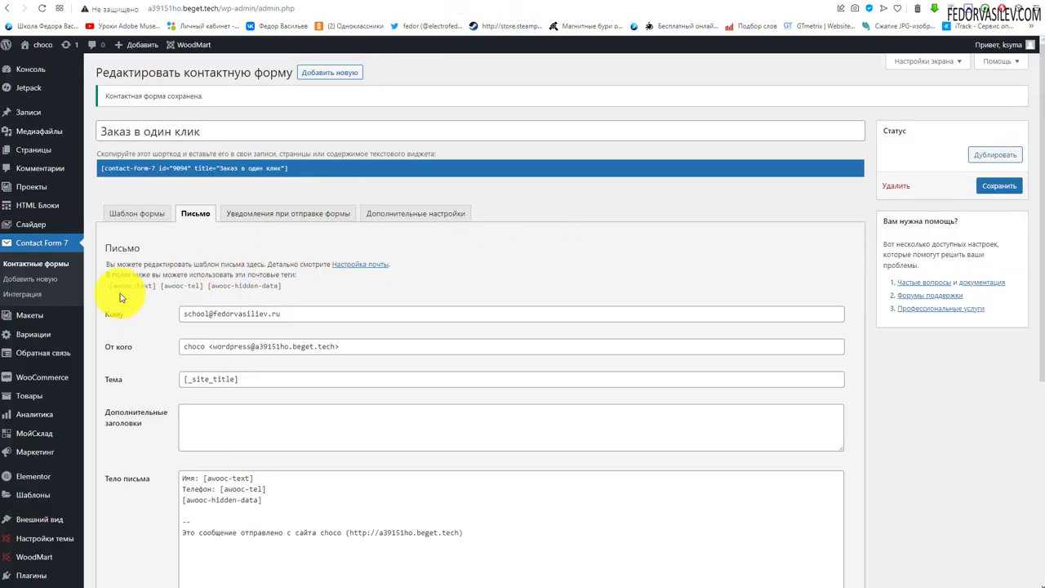
# - Open the "Заказ в один клик" section of the WooCommerce settings
pyautogui.moveTo(53, 382)
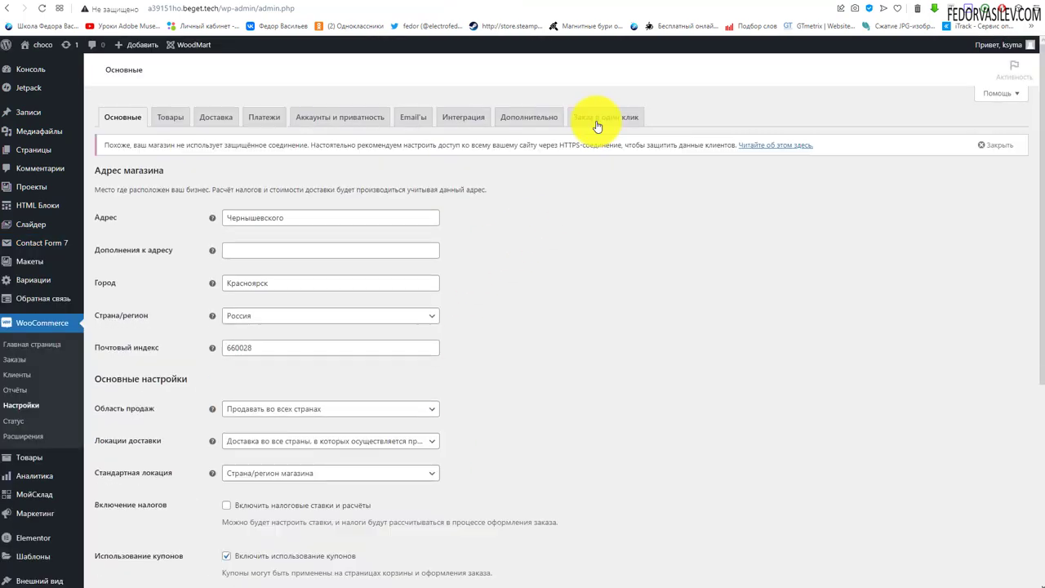
pyautogui.click(606, 119)
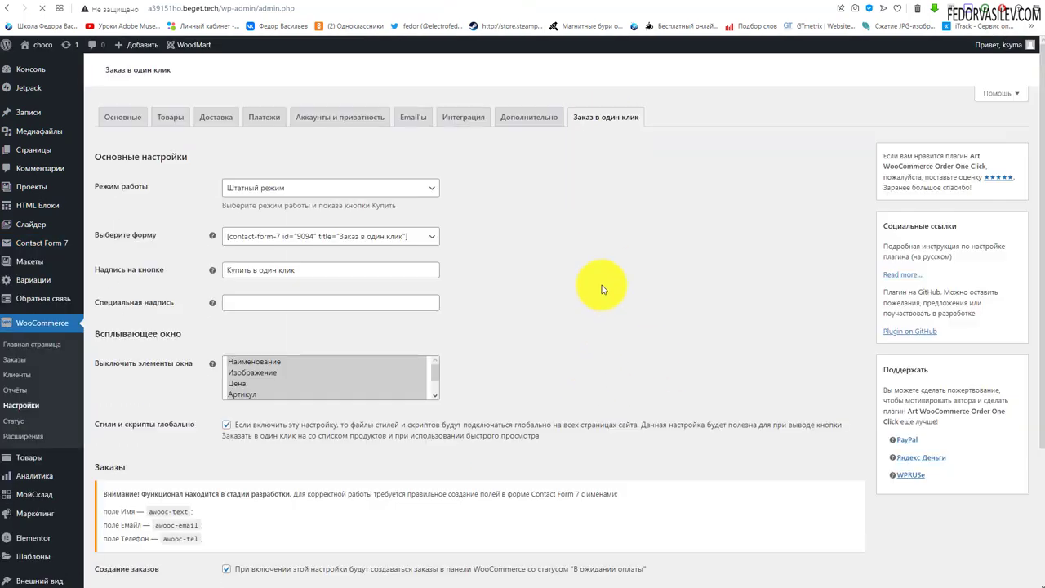
# - Open the one-click order popup on the тест5 product page and examine the product details shown in it
pyautogui.click(528, 6)
pyautogui.click(668, 333)
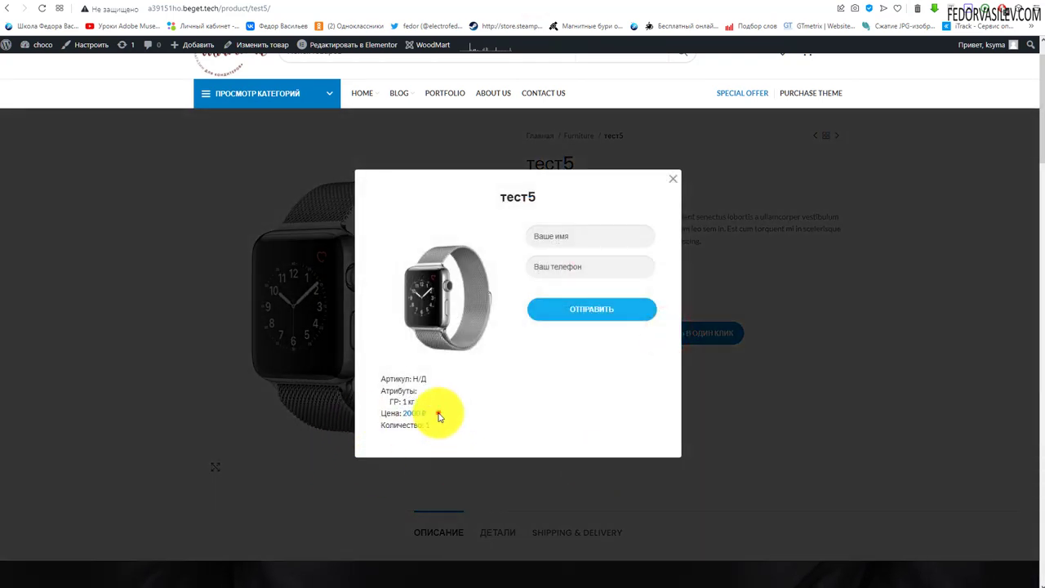
pyautogui.moveTo(437, 412); pyautogui.dragTo(376, 376)
pyautogui.click(466, 427)
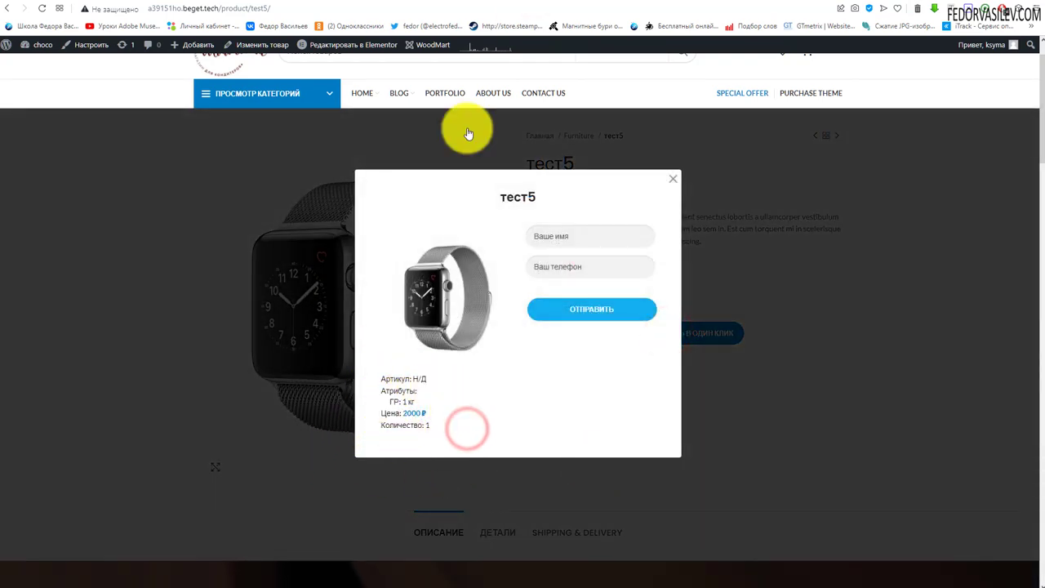
# - In the one-click order settings, remove Артикул, Атрибуты, Наименование and Изображение from the popup elements, keeping only Цена and Количество
pyautogui.click(507, 7)
pyautogui.scroll(-3, 420, 144)
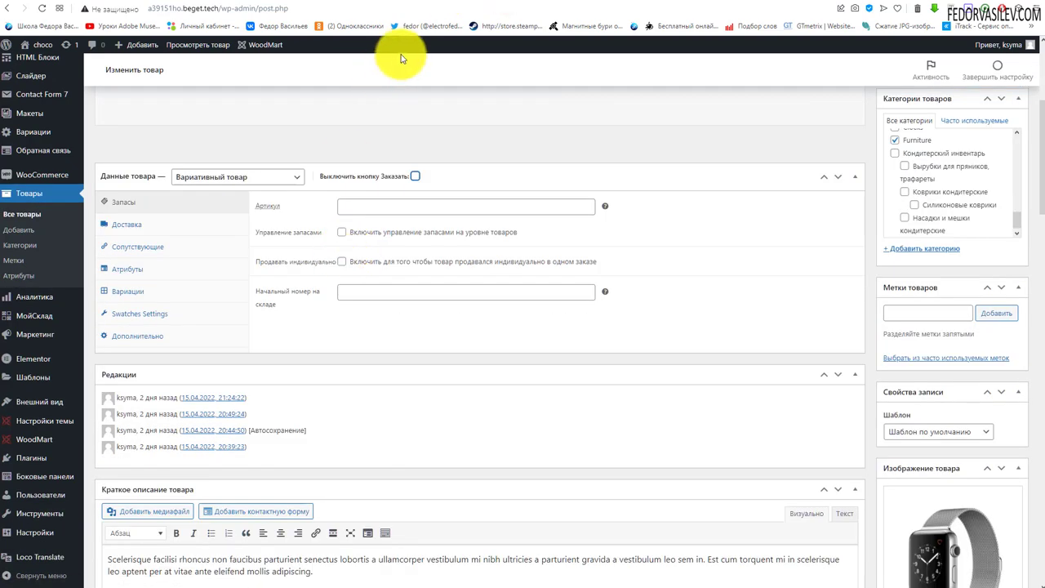
pyautogui.click(451, 5)
pyautogui.scroll(-1, 496, 203)
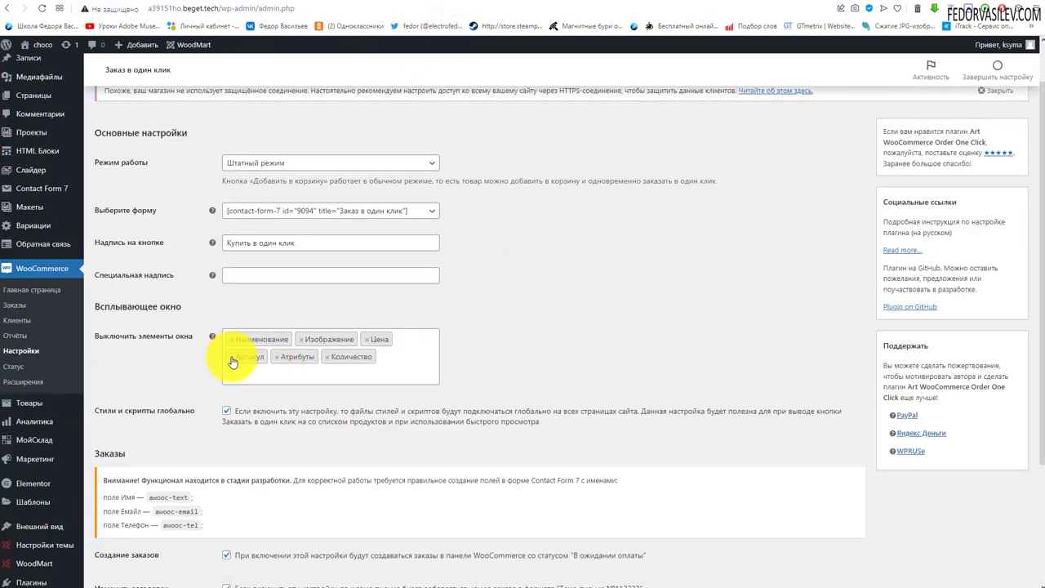
pyautogui.click(231, 357)
pyautogui.click(230, 358)
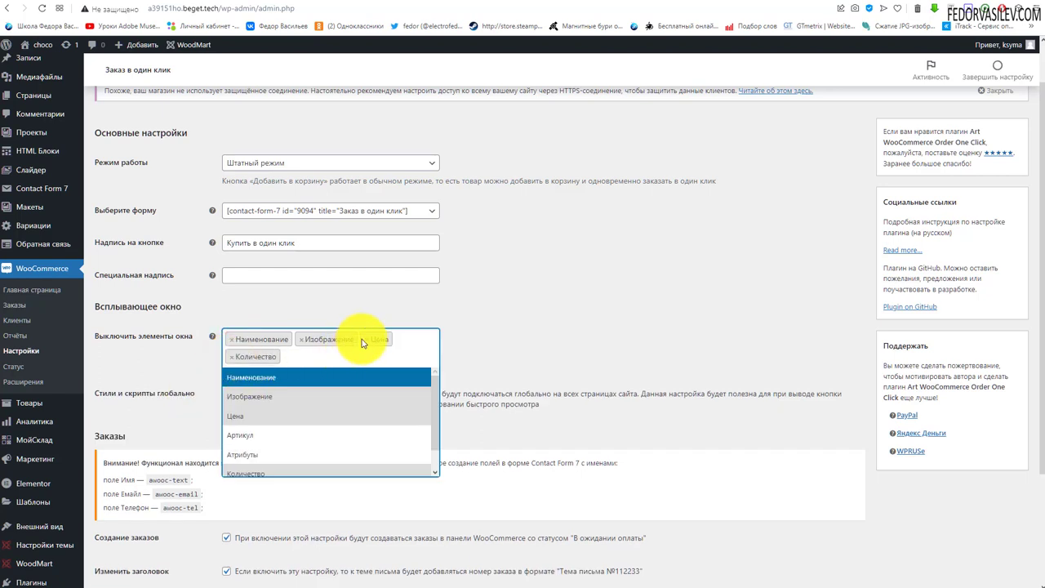
pyautogui.click(231, 338)
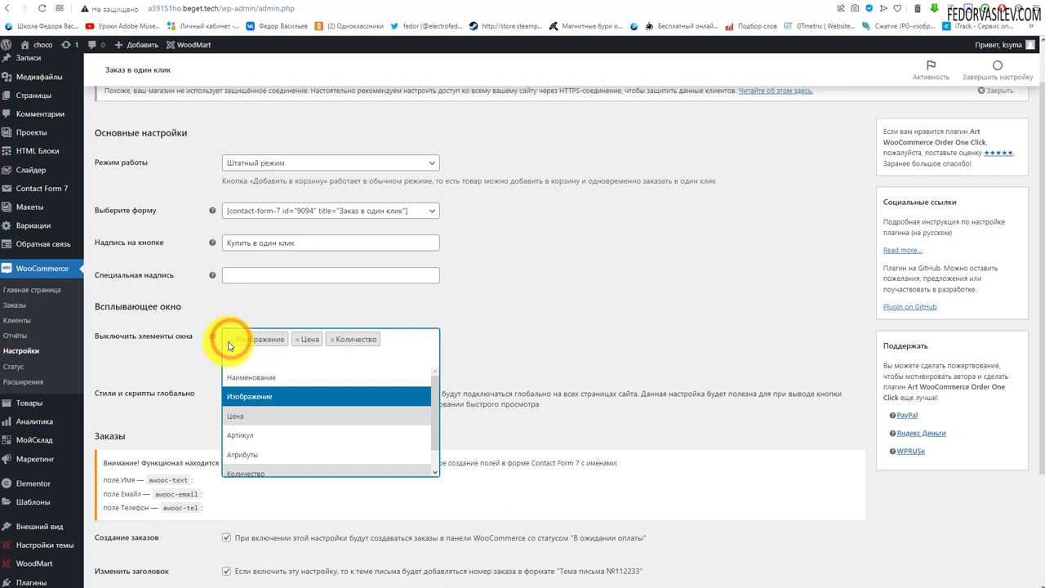
pyautogui.click(230, 341)
pyautogui.click(525, 345)
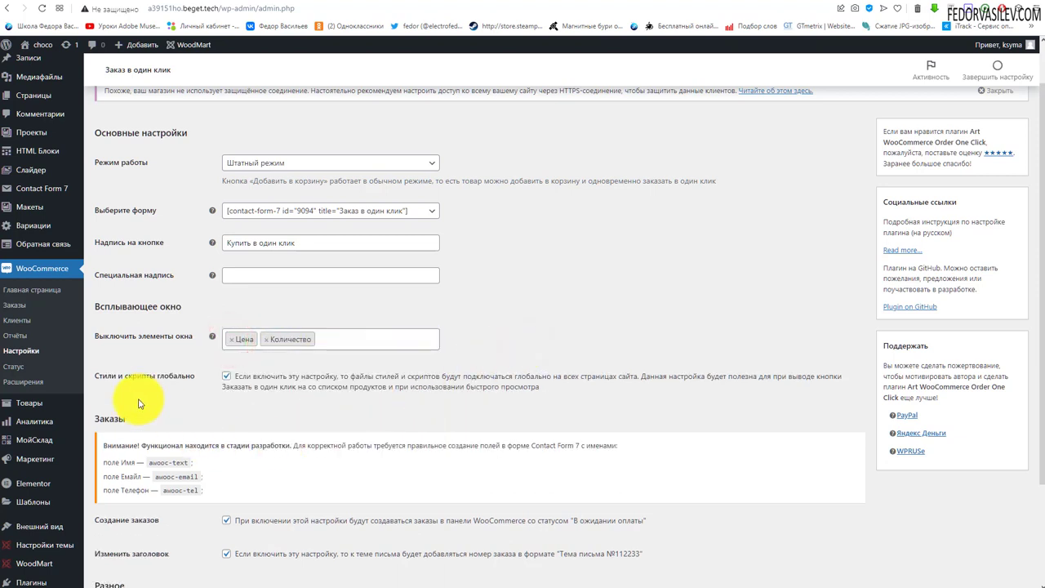
# - Review the descriptions of the global styles, order creation, subject change and settings retention options, and save the settings
pyautogui.moveTo(540, 389); pyautogui.dragTo(299, 373)
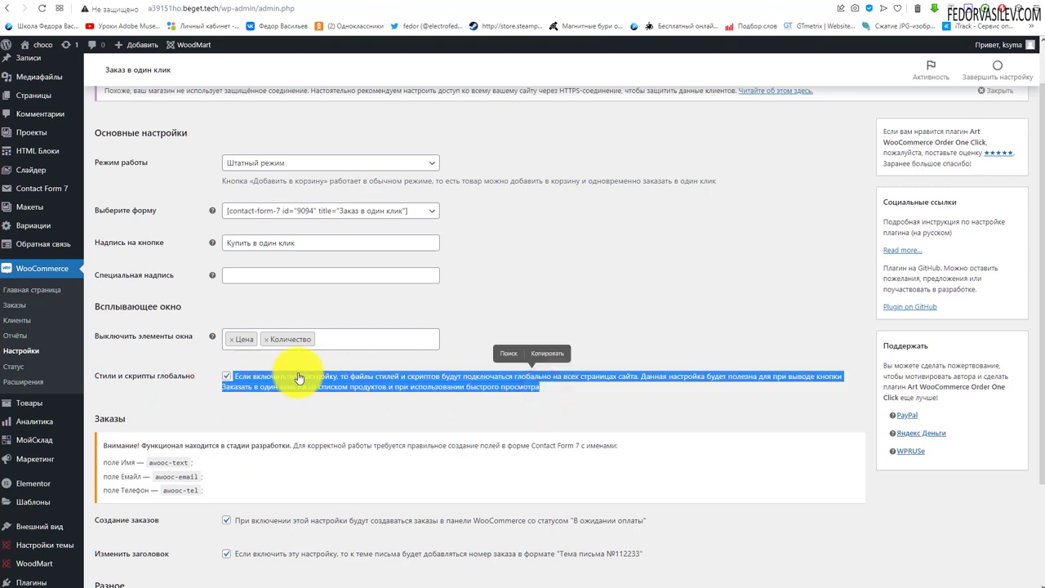
pyautogui.click(158, 386)
pyautogui.scroll(-2, 595, 243)
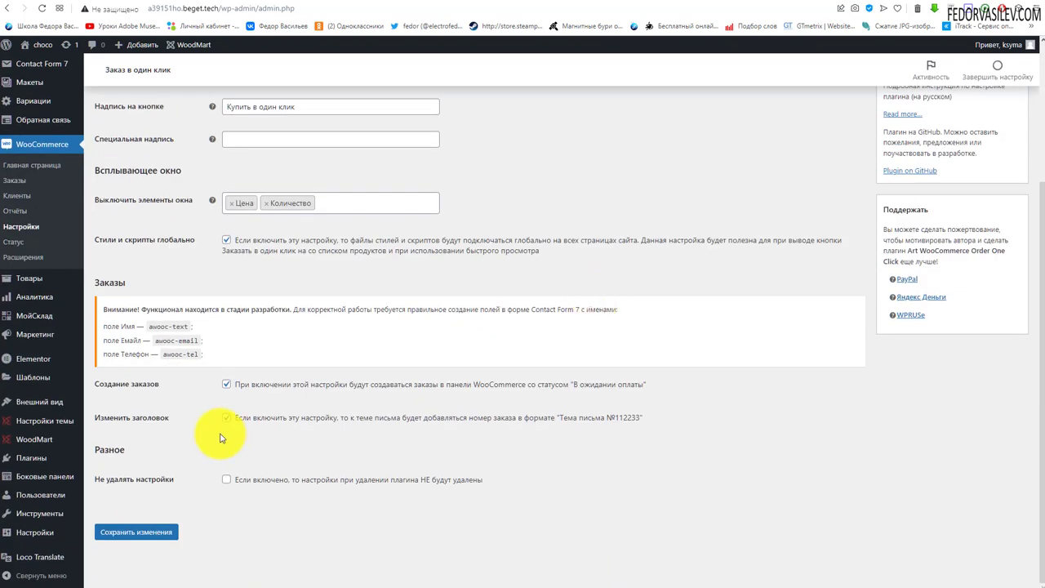
pyautogui.click(254, 384)
pyautogui.keyDown('shift'); pyautogui.click(394, 441); pyautogui.keyUp('shift')
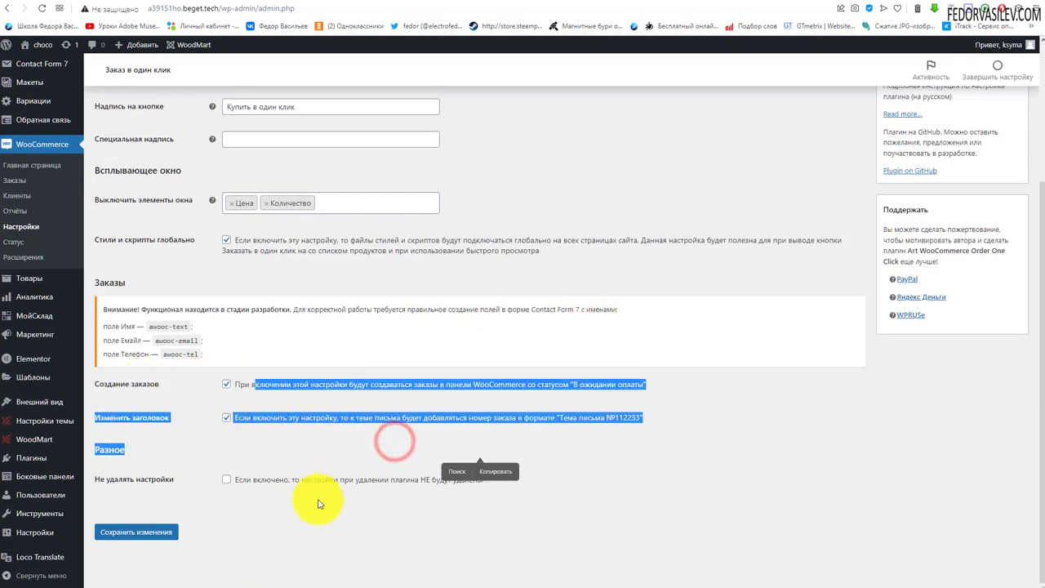
pyautogui.keyDown('shift'); pyautogui.click(362, 569); pyautogui.keyUp('shift')
pyautogui.click(354, 536)
pyautogui.click(163, 532)
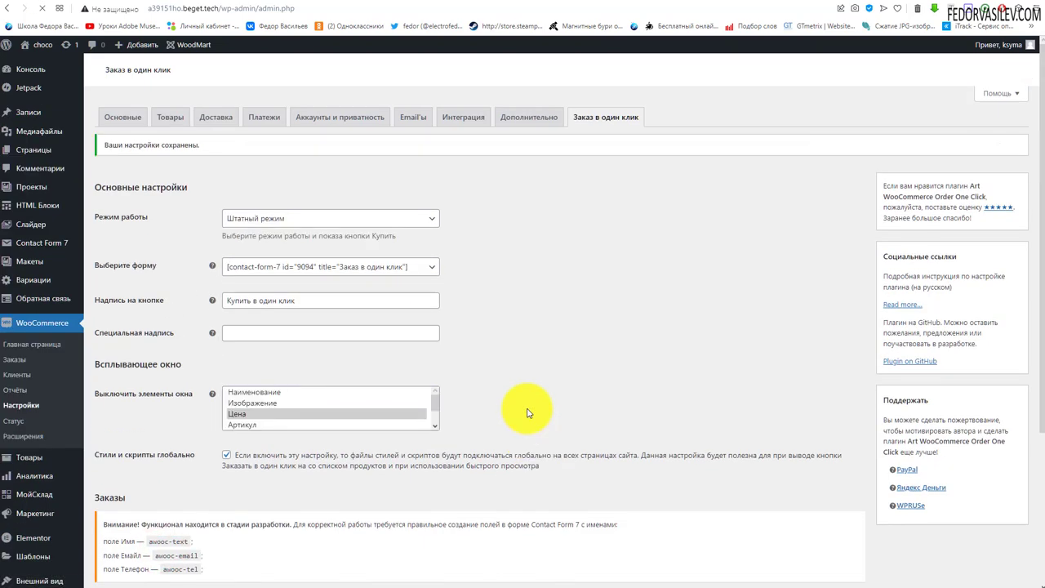
# - Reload the тест5 product page, reopen the one-click order popup and check which product elements it displays
pyautogui.click(529, 3)
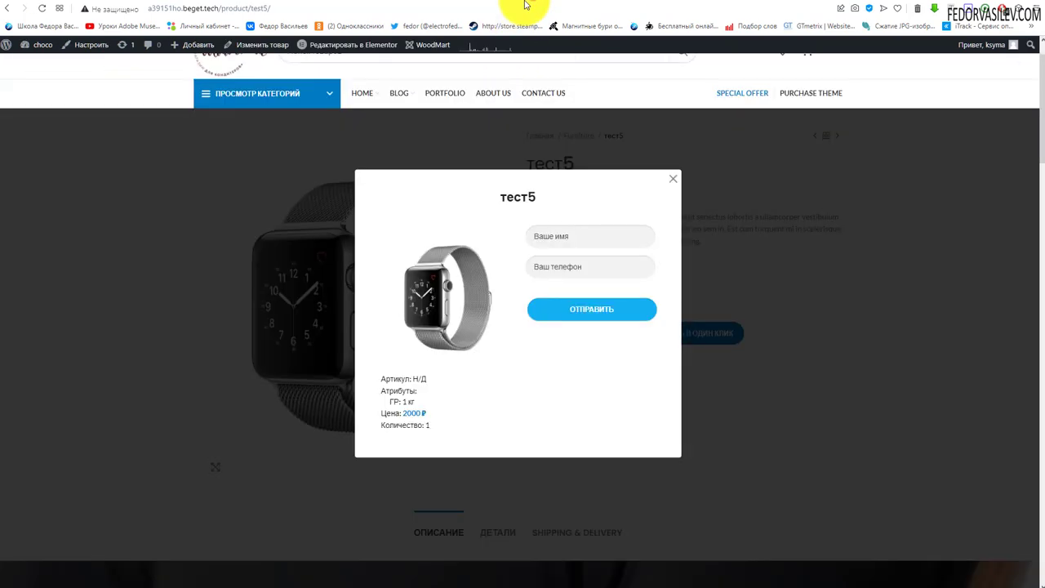
pyautogui.click(45, 9)
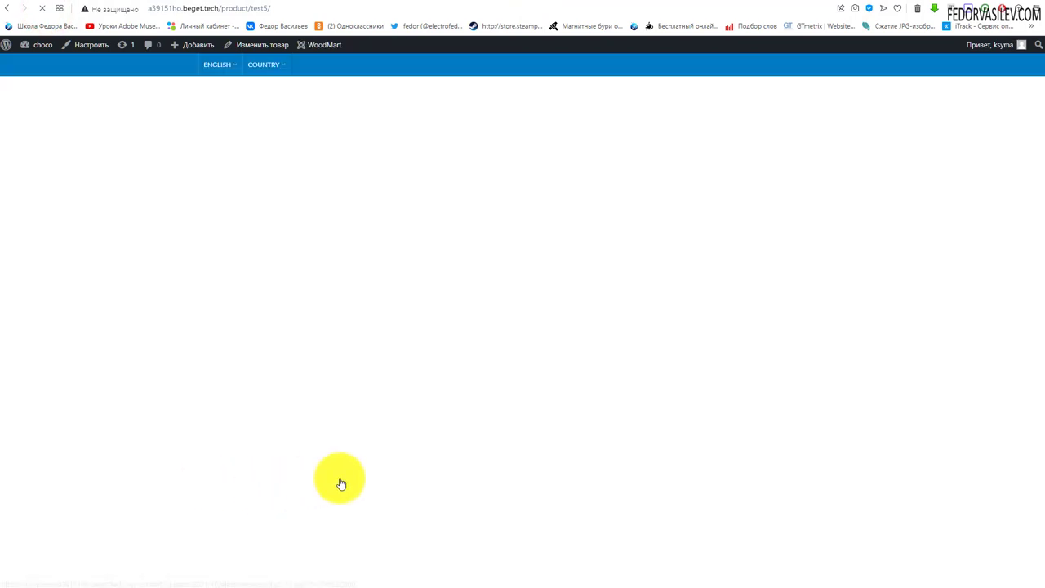
pyautogui.click(674, 337)
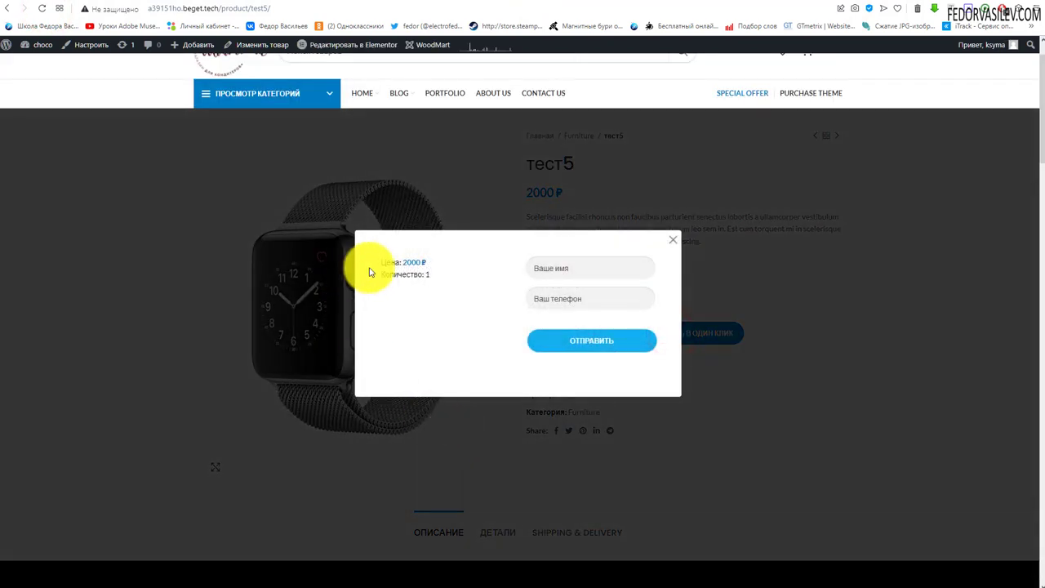
pyautogui.moveTo(430, 274); pyautogui.dragTo(399, 279)
pyautogui.click(416, 350)
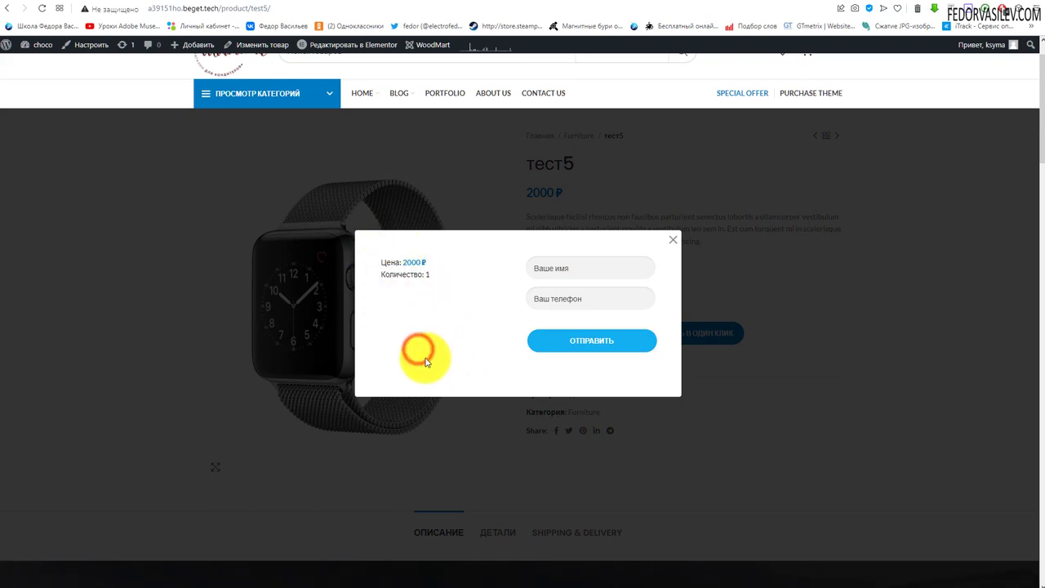
# - In the one-click order settings, replace Количество with Изображение in the popup elements, keep Цена, and save the changes
pyautogui.click(499, 2)
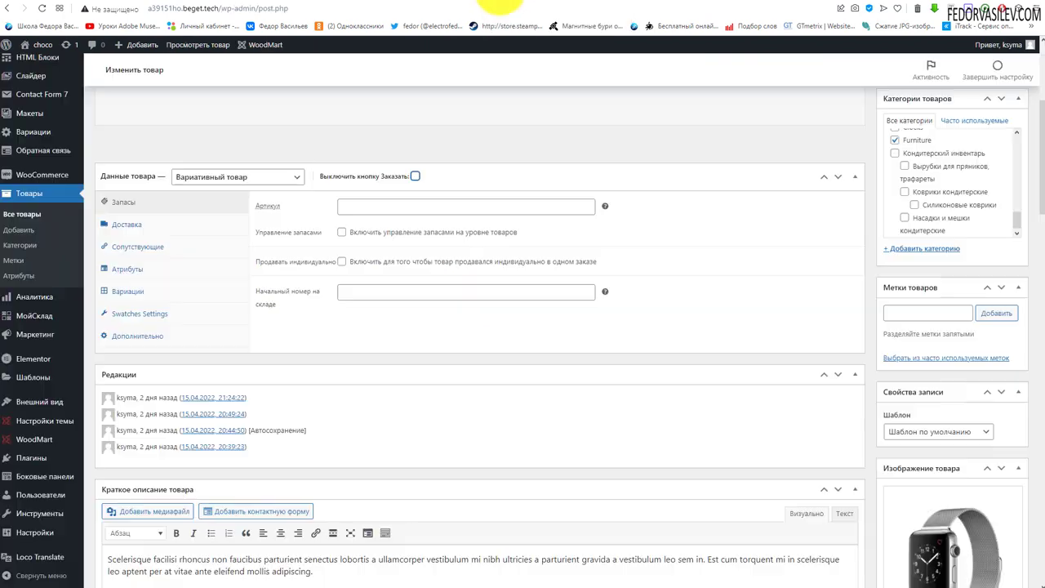
pyautogui.click(456, 1)
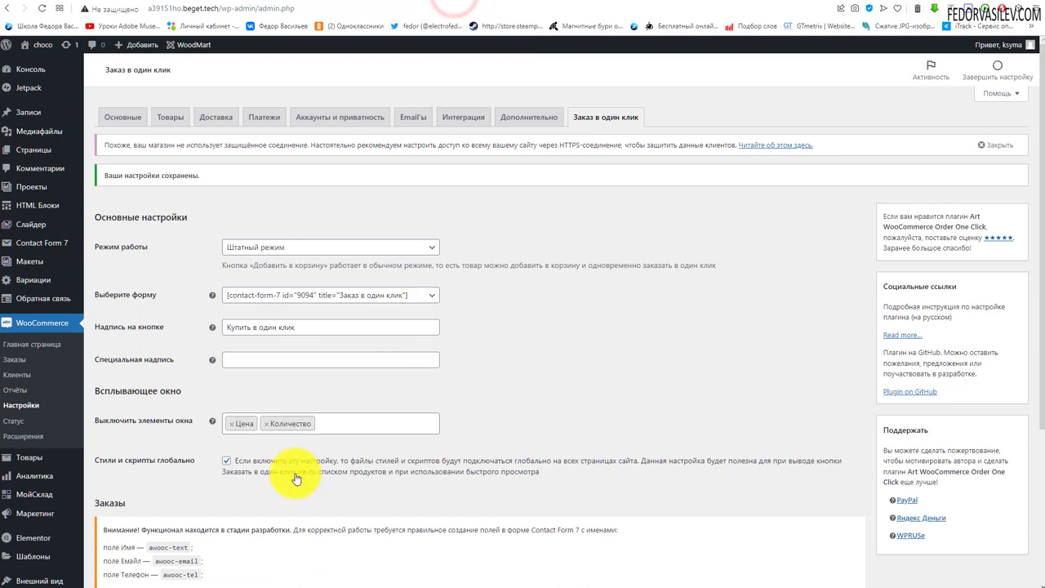
pyautogui.click(267, 425)
pyautogui.click(290, 463)
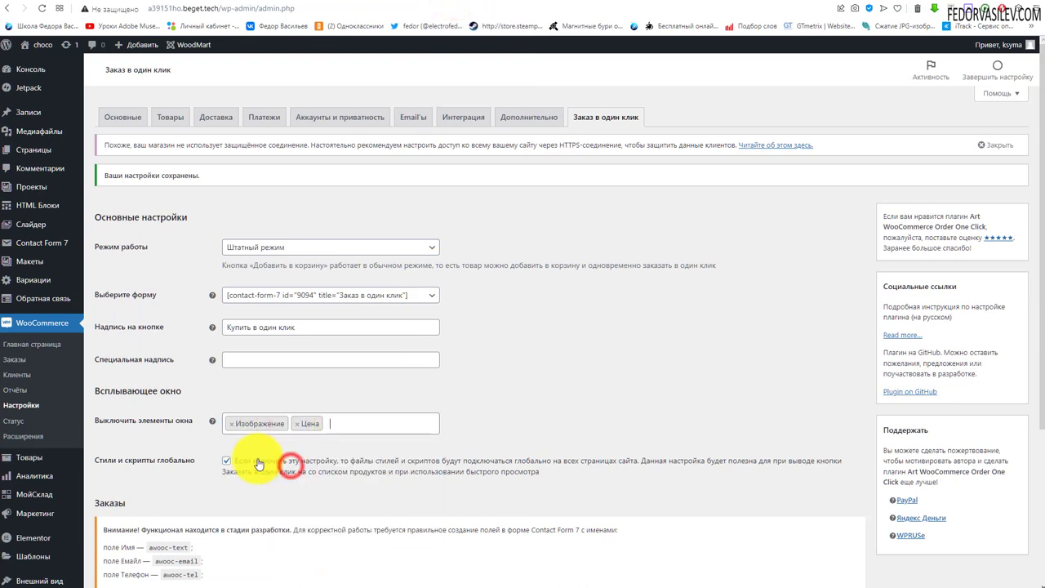
pyautogui.click(351, 421)
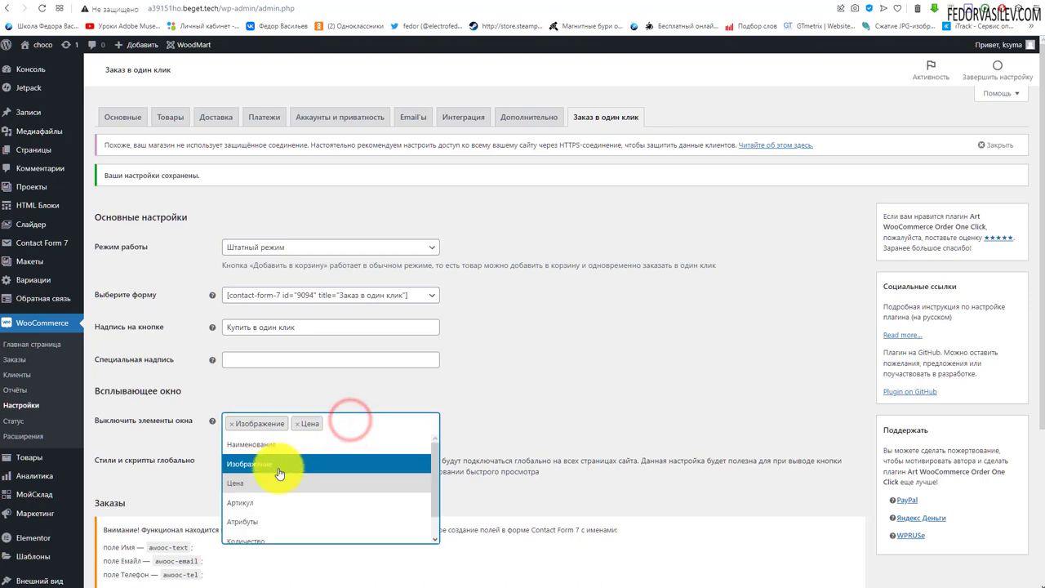
pyautogui.scroll(-2, 303, 465)
pyautogui.click(547, 421)
pyautogui.scroll(-3, 327, 470)
pyautogui.click(151, 531)
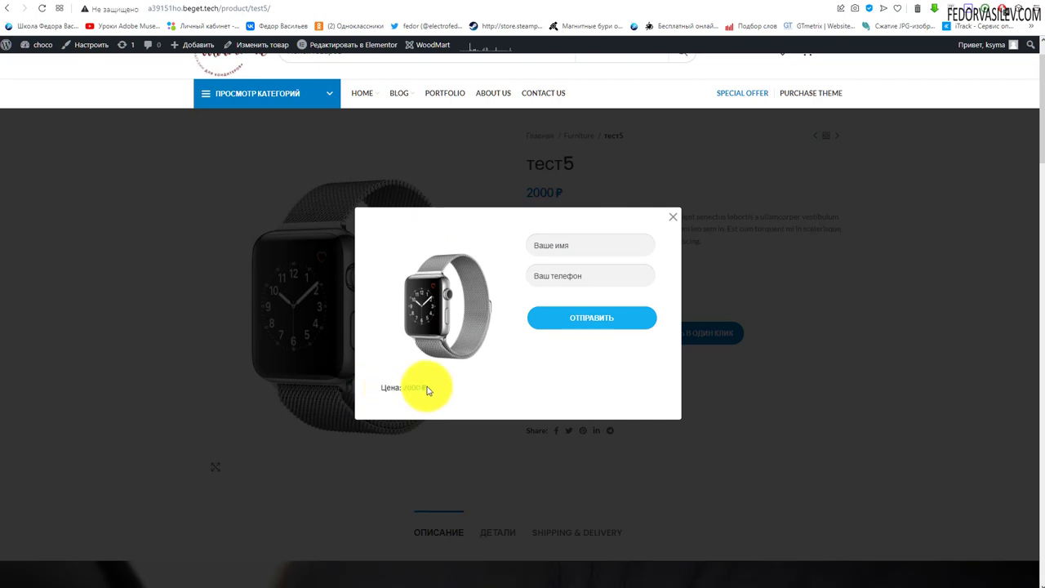
# - Reopen the one-click order popup for тест5, fill in the customer's name and phone number, and submit the order
pyautogui.click(672, 216)
pyautogui.click(688, 334)
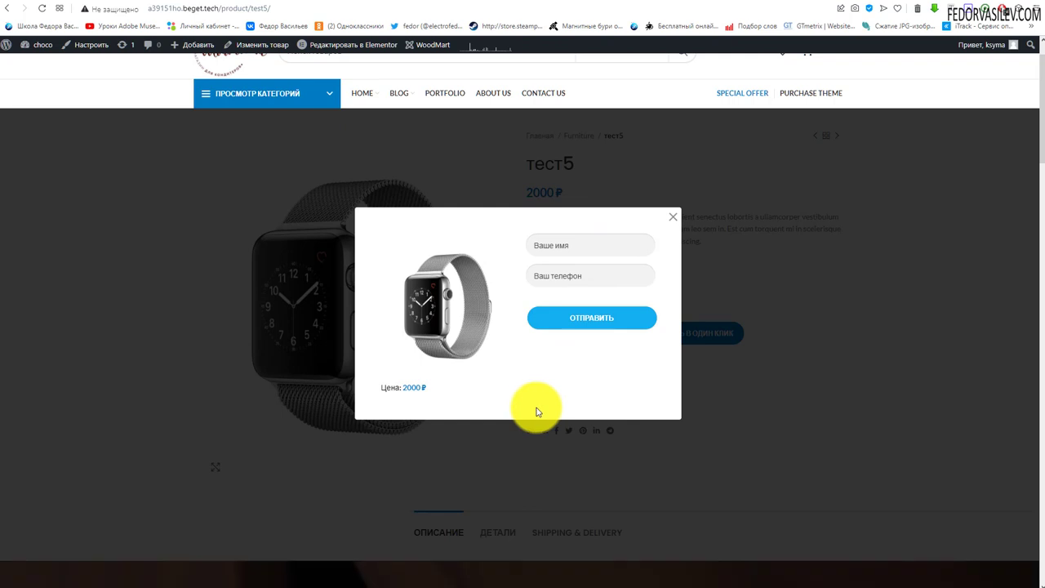
pyautogui.click(548, 246)
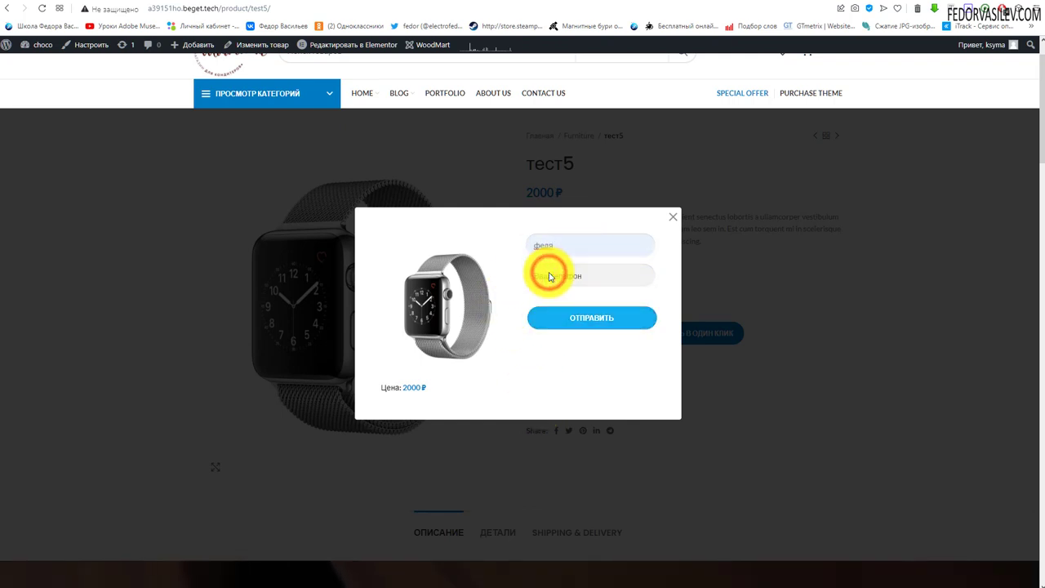
pyautogui.click(548, 276)
pyautogui.click(554, 278)
pyautogui.click(553, 299)
pyautogui.click(574, 320)
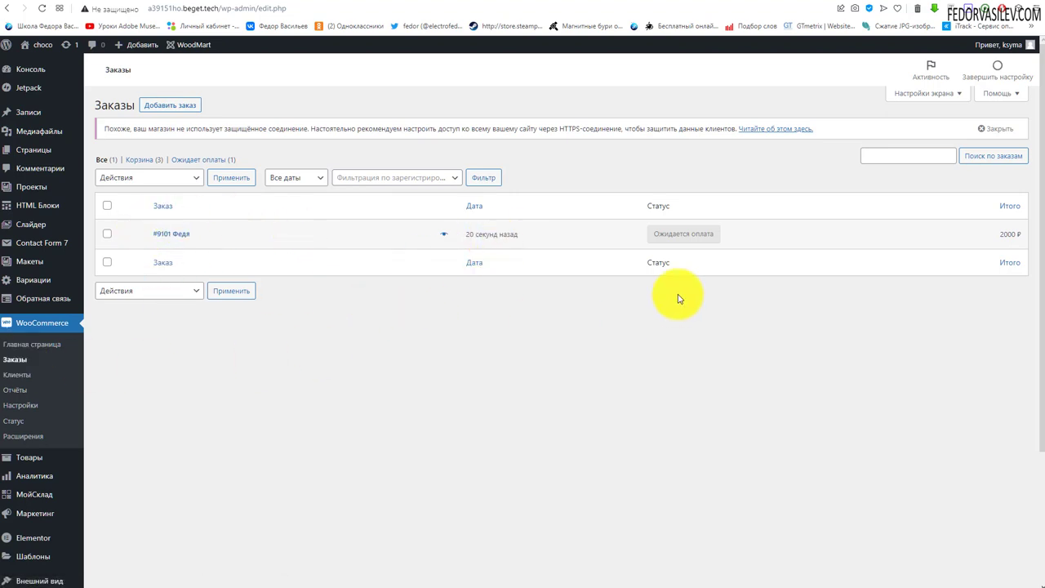
# - Open the newly created тест5 order from the orders list and check the customer's name and phone in its billing details
pyautogui.click(173, 234)
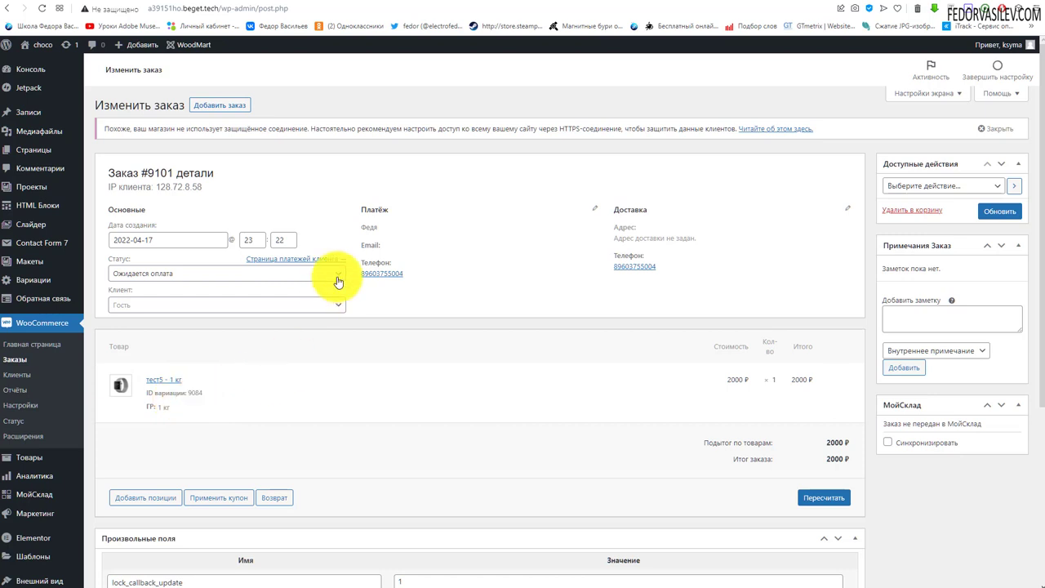
pyautogui.moveTo(388, 221); pyautogui.dragTo(392, 177)
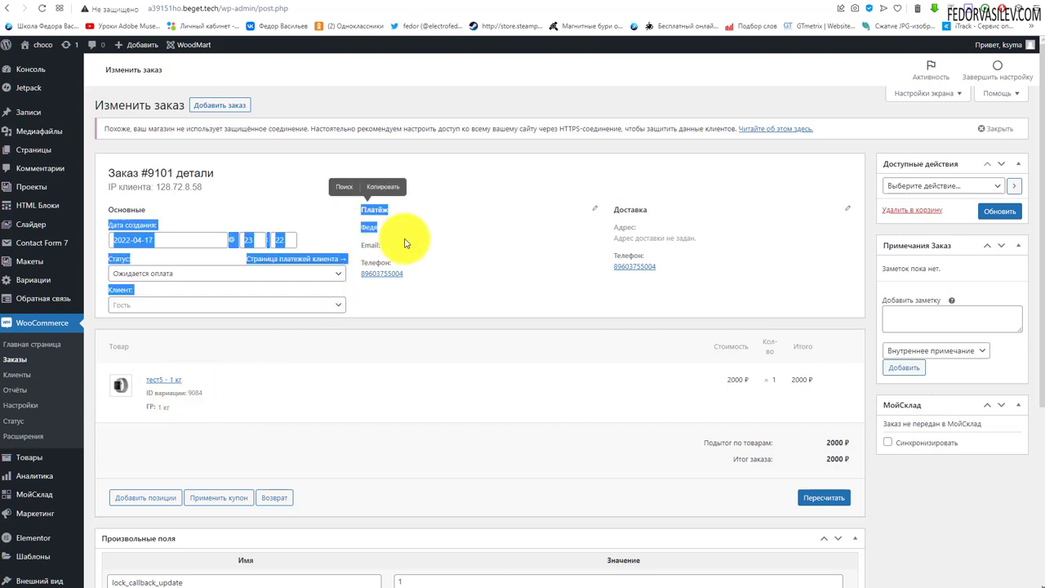
pyautogui.click(410, 238)
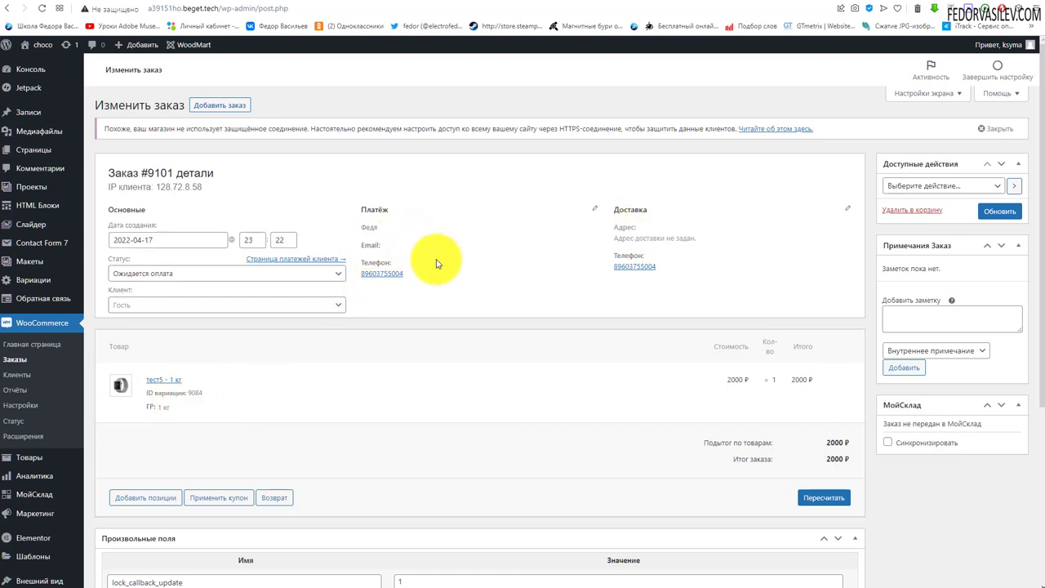
pyautogui.moveTo(406, 272); pyautogui.dragTo(364, 263)
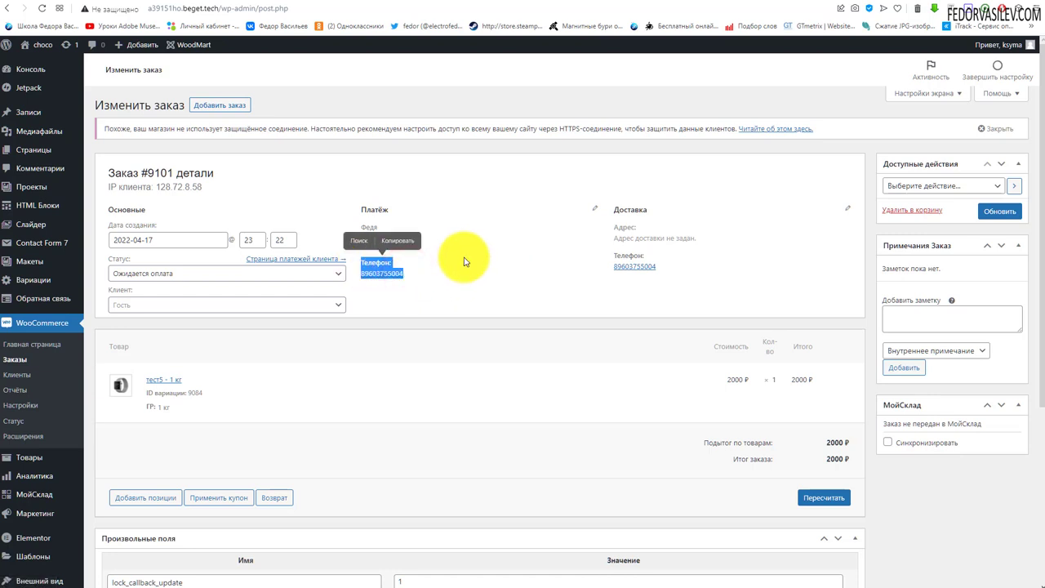
# - Set the order's status to Выполнен and update the order
pyautogui.click(186, 273)
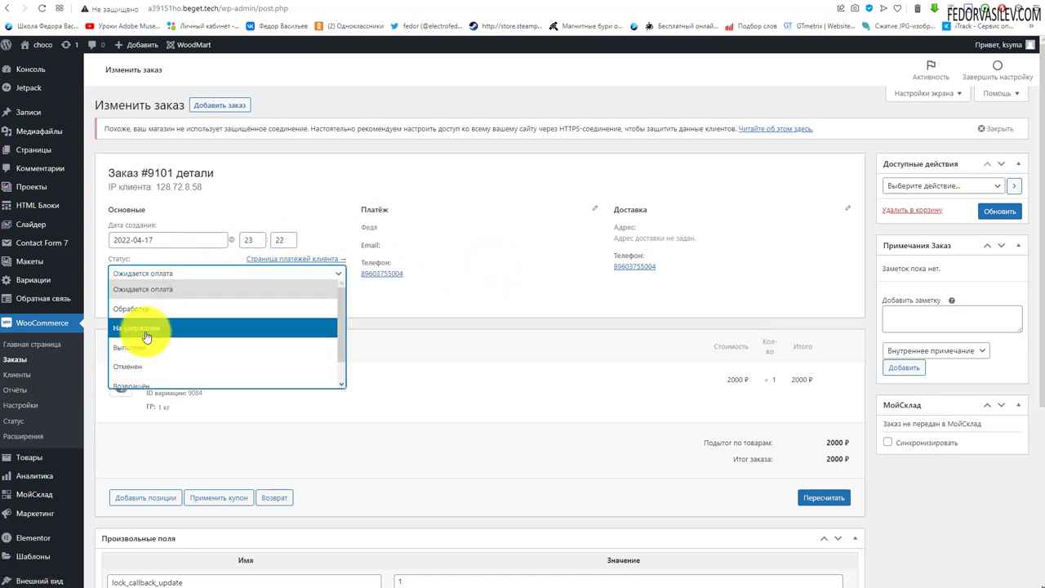
pyautogui.click(141, 349)
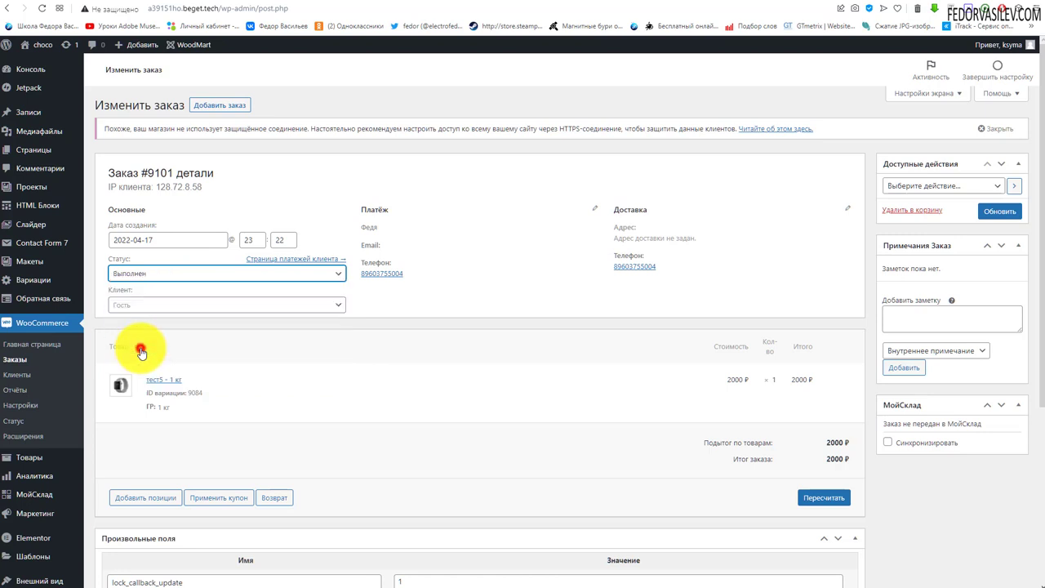
pyautogui.click(983, 210)
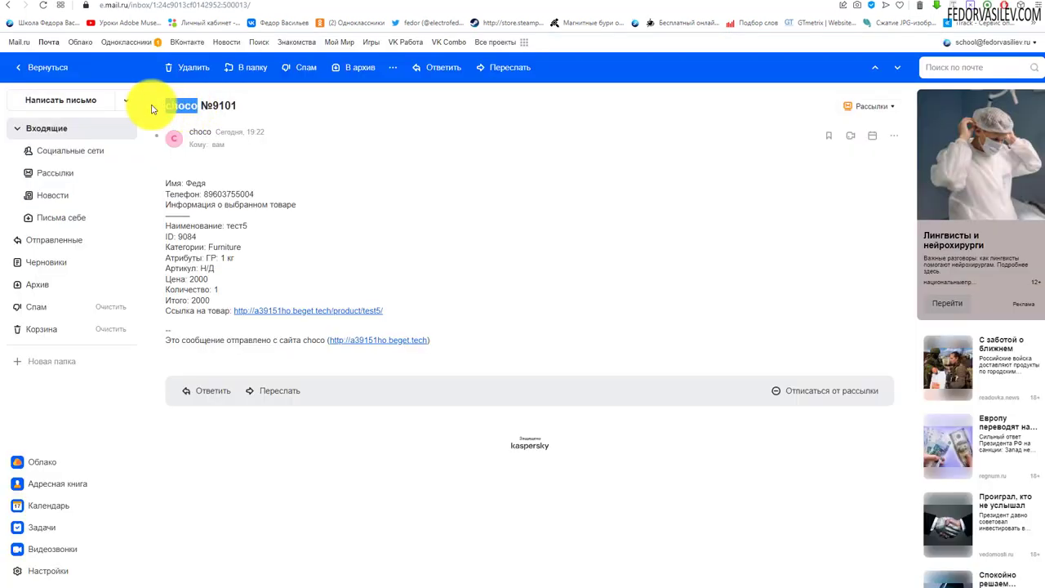
# - Examine the order notification e-mail: subject number, customer's name and phone, product name, ID, attributes, price, quantity and total
pyautogui.doubleClick(229, 106)
pyautogui.click(360, 203)
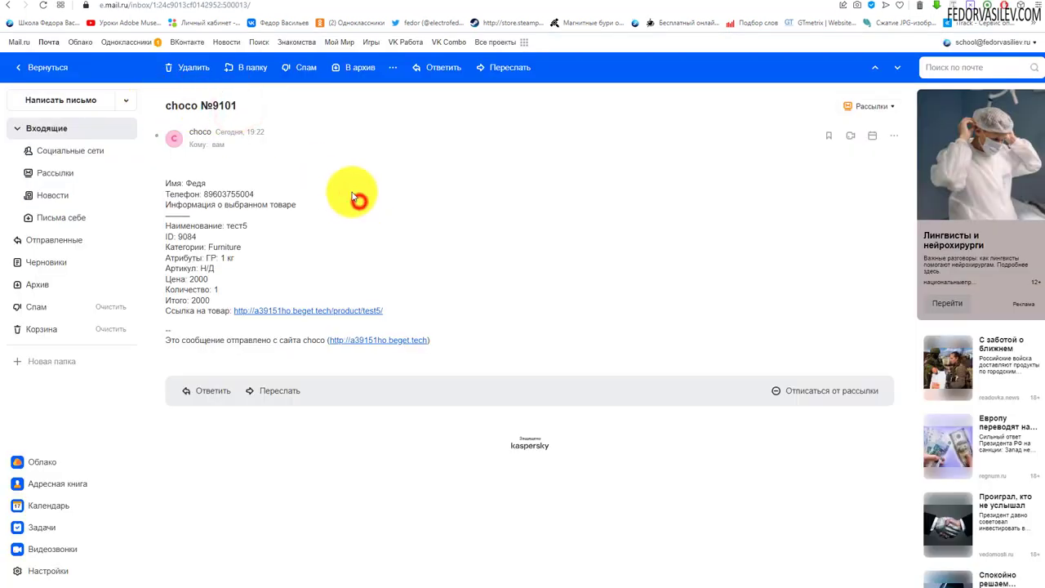
pyautogui.doubleClick(198, 182)
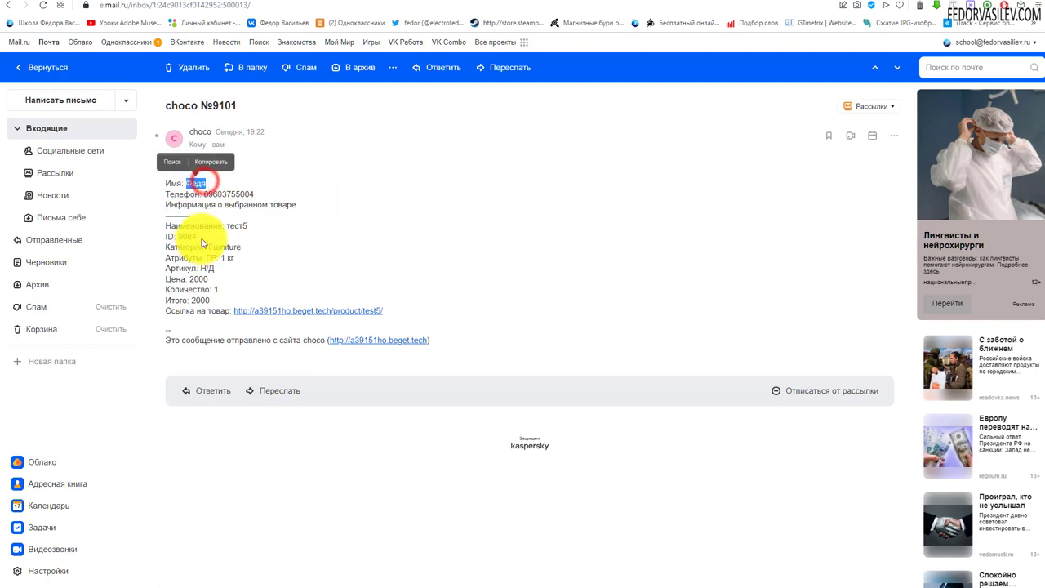
pyautogui.moveTo(251, 191); pyautogui.dragTo(203, 193)
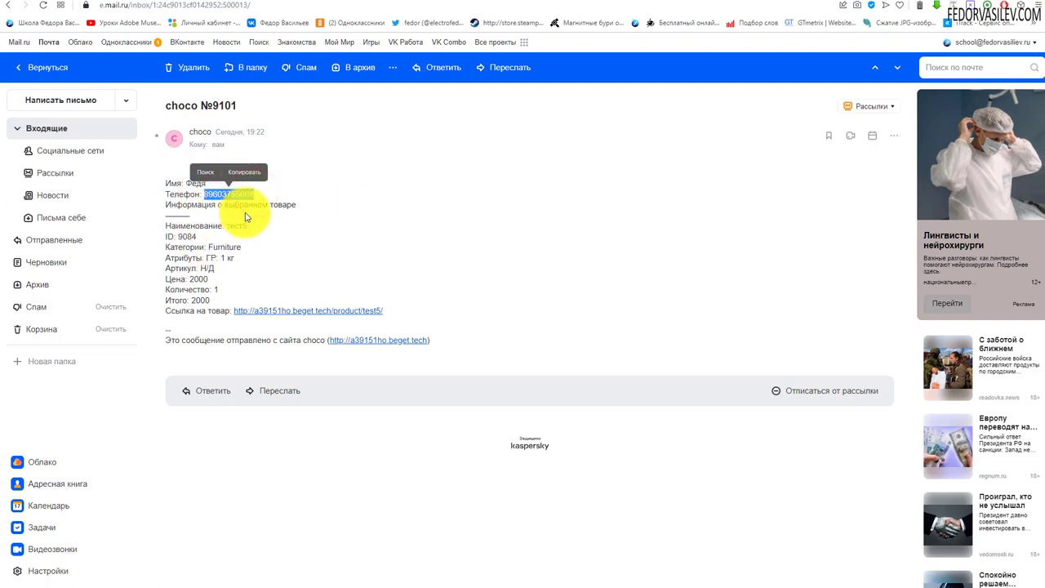
pyautogui.moveTo(297, 206); pyautogui.dragTo(167, 204)
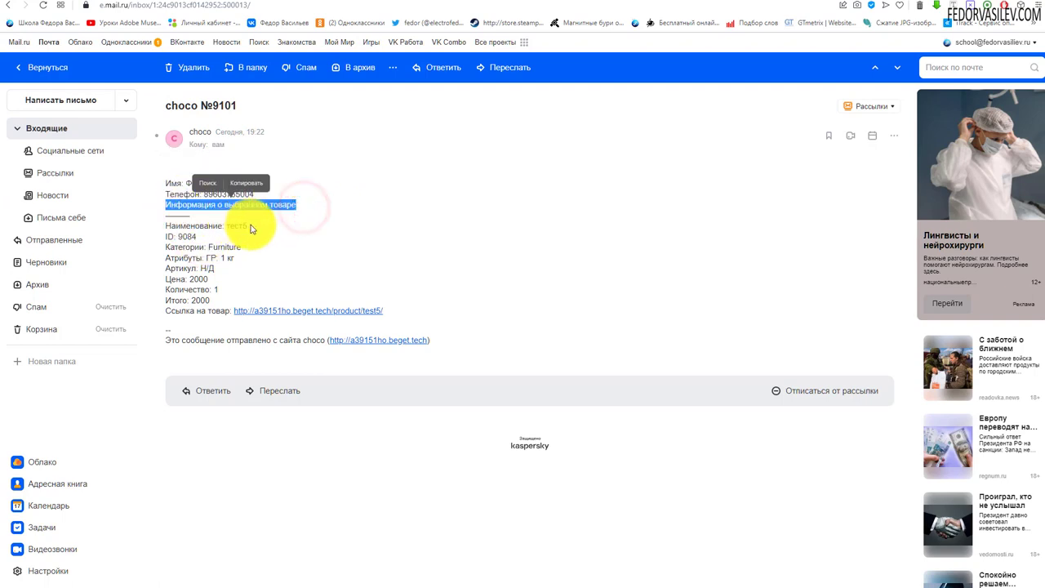
pyautogui.click(248, 223)
pyautogui.moveTo(227, 224); pyautogui.dragTo(228, 225)
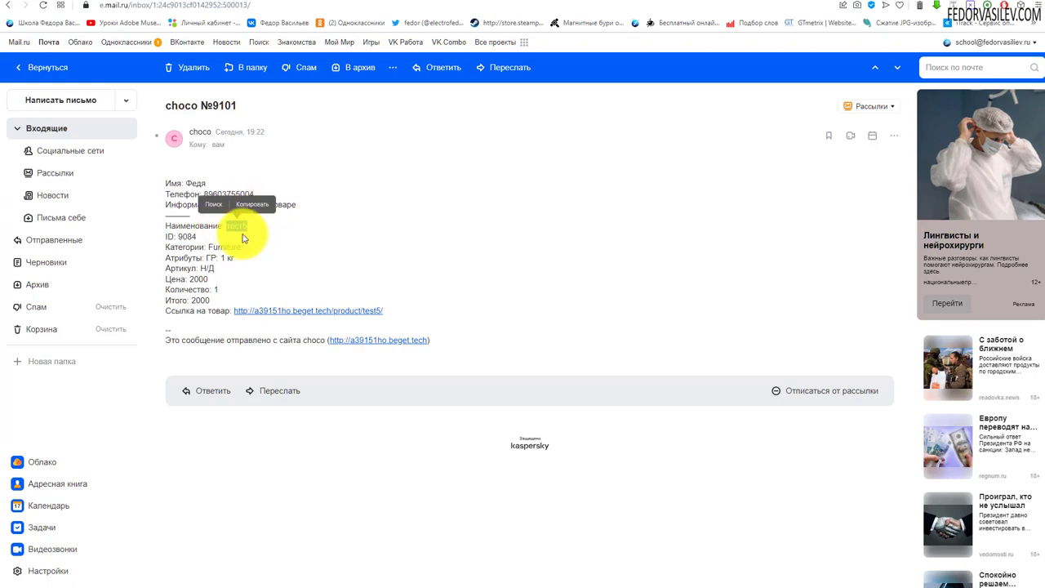
pyautogui.doubleClick(171, 236)
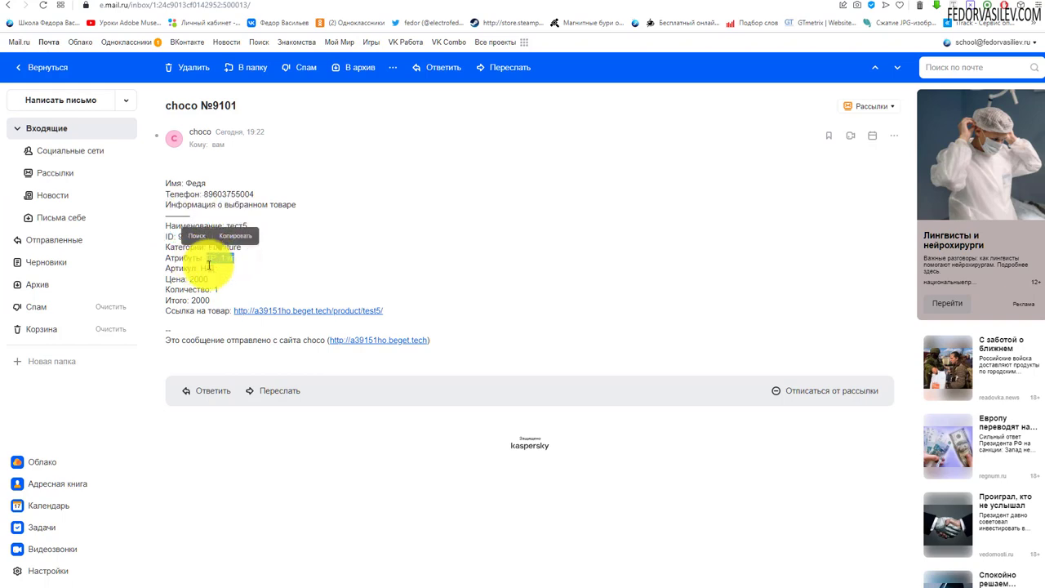
pyautogui.moveTo(212, 280)
pyautogui.mouseDown()
pyautogui.moveTo(167, 276)
pyautogui.moveTo(200, 289)
pyautogui.mouseUp()
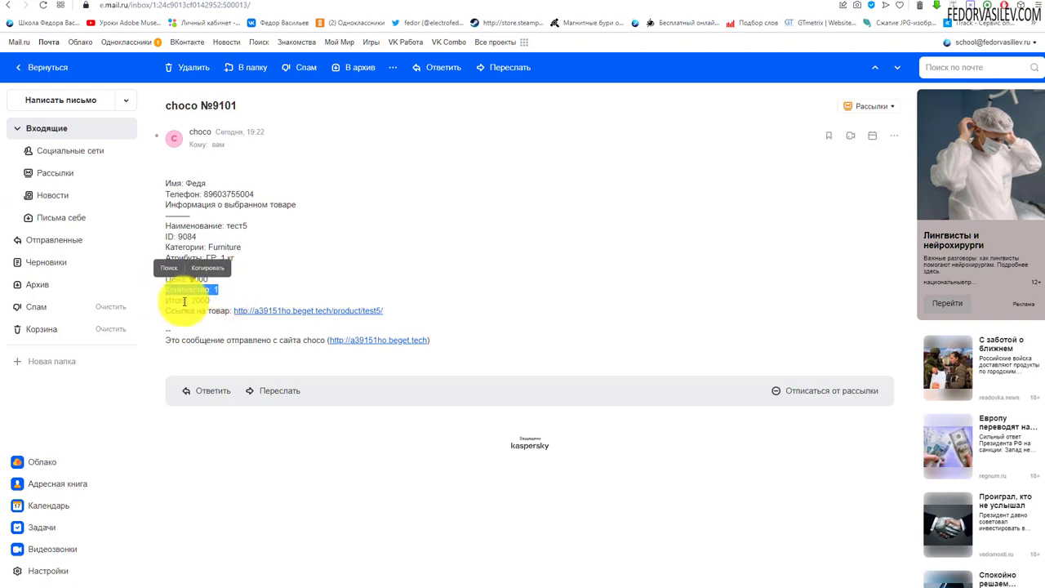
pyautogui.moveTo(215, 302); pyautogui.dragTo(165, 303)
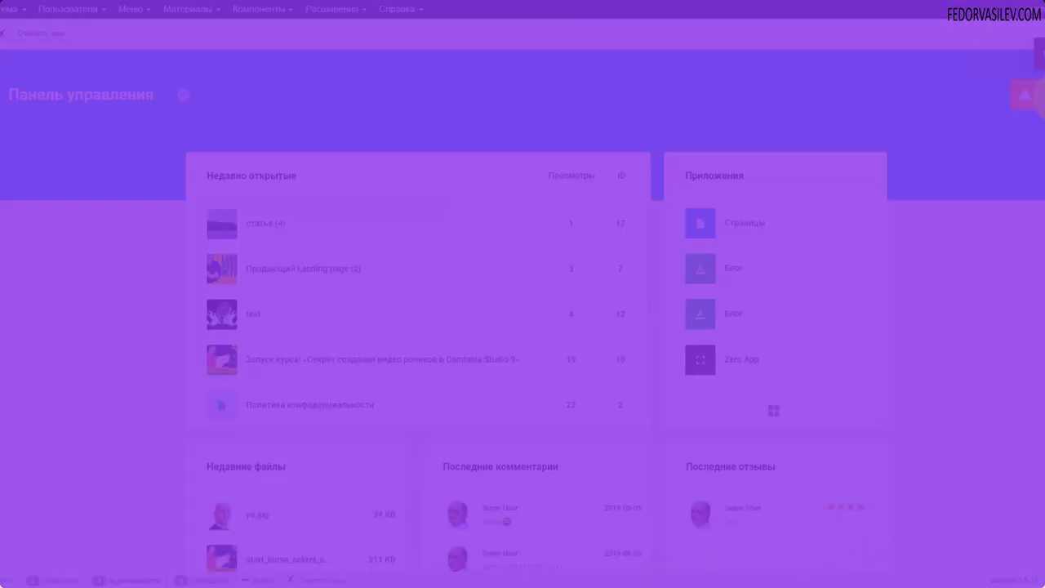
pyautogui.click(1026, 95)
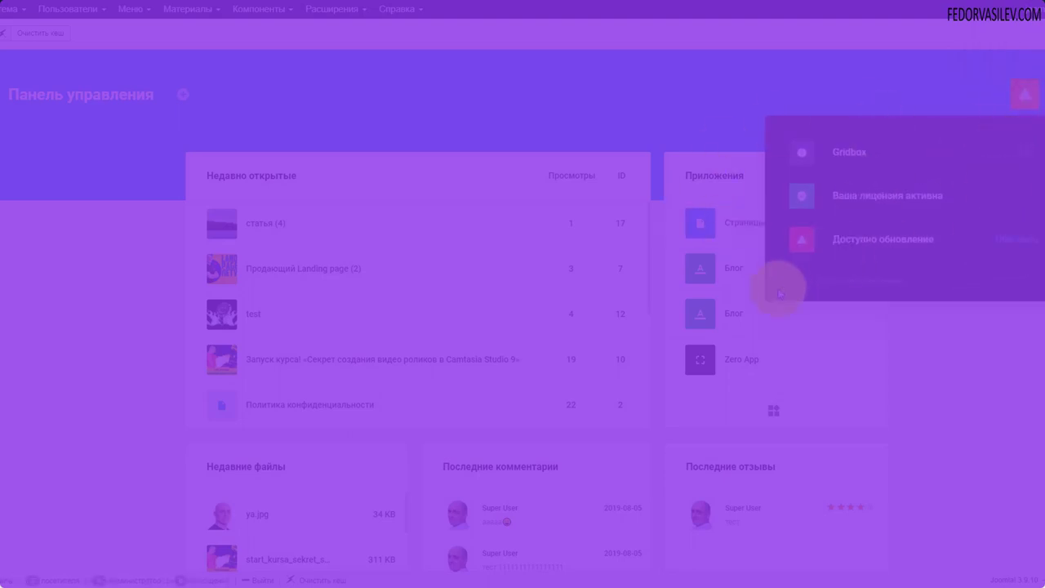
pyautogui.click(773, 410)
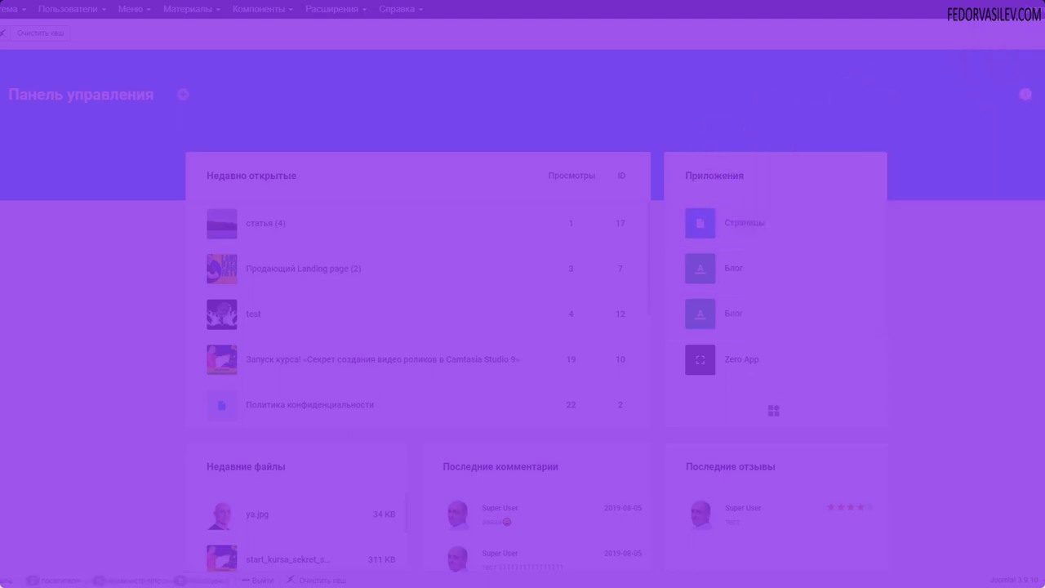
pyautogui.click(15, 197)
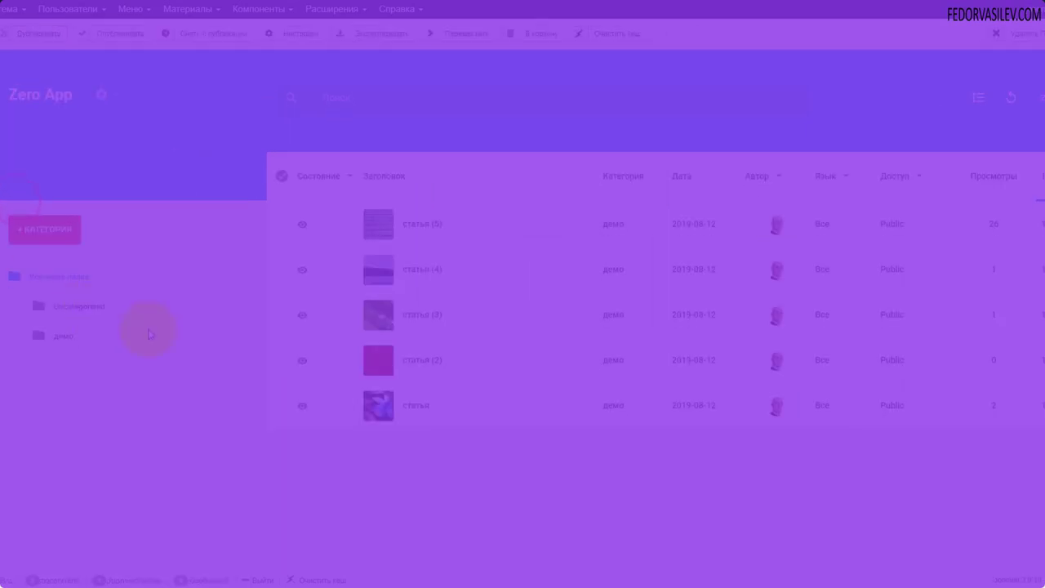